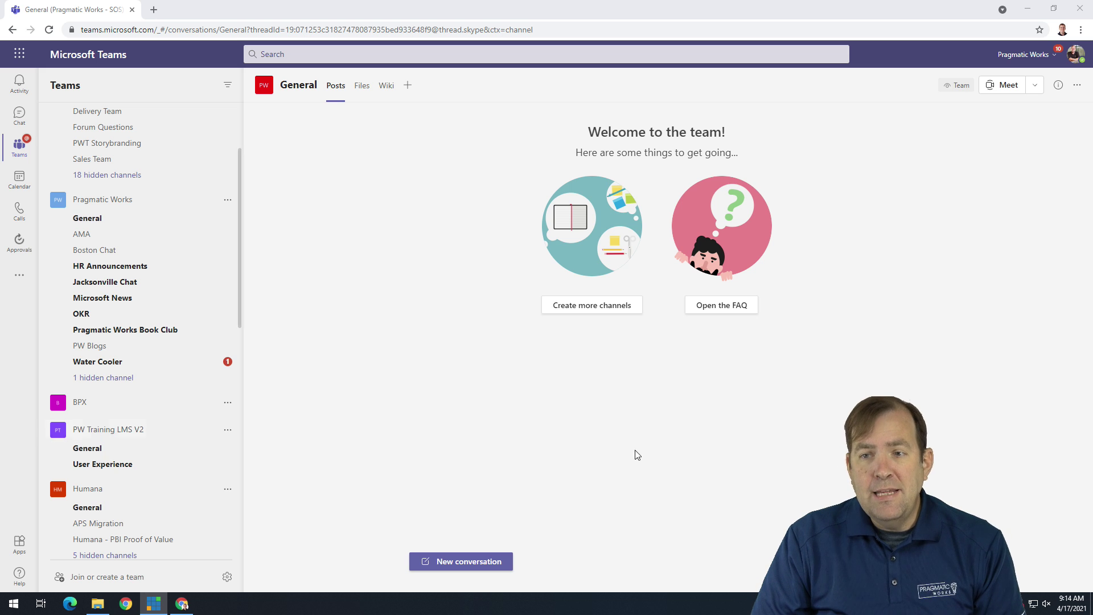
- Find and open the Power Apps app by searching 'power' from the left rail
left_click(7, 277)
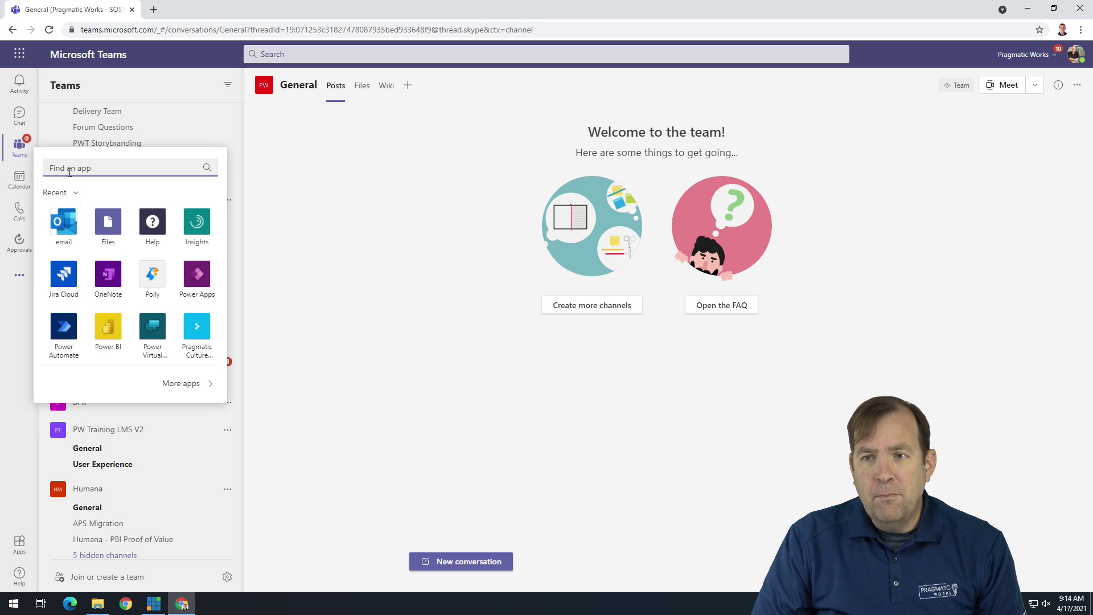
type("power")
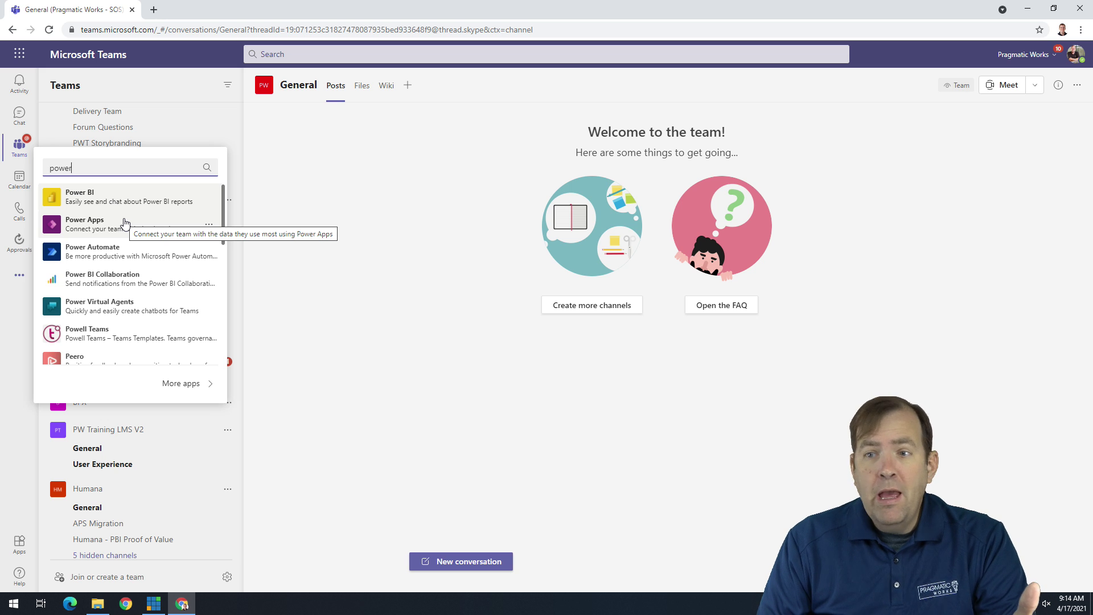
left_click(108, 227)
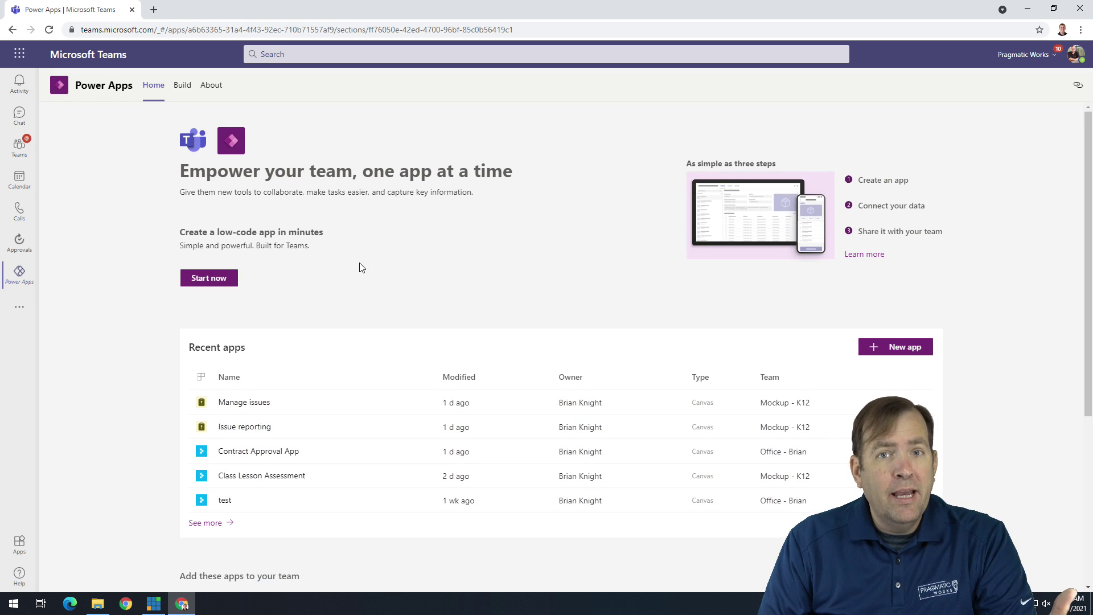
- Pin Power Apps to the Teams left rail for quick access
right_click(19, 273)
left_click(55, 276)
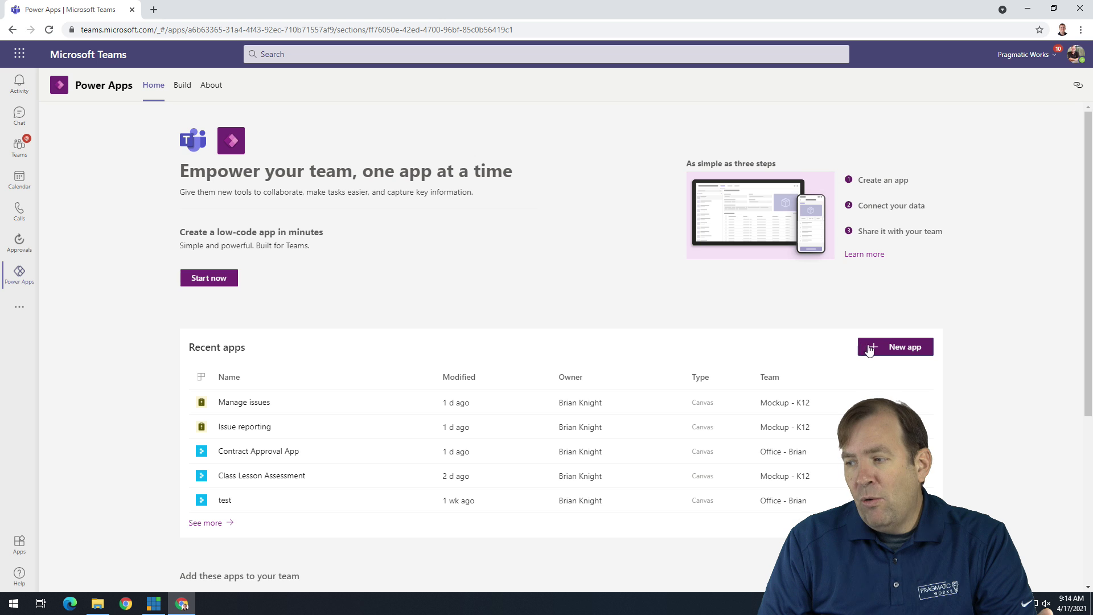
scroll(852, 344, "down", 1)
scroll(853, 344, "down", 4)
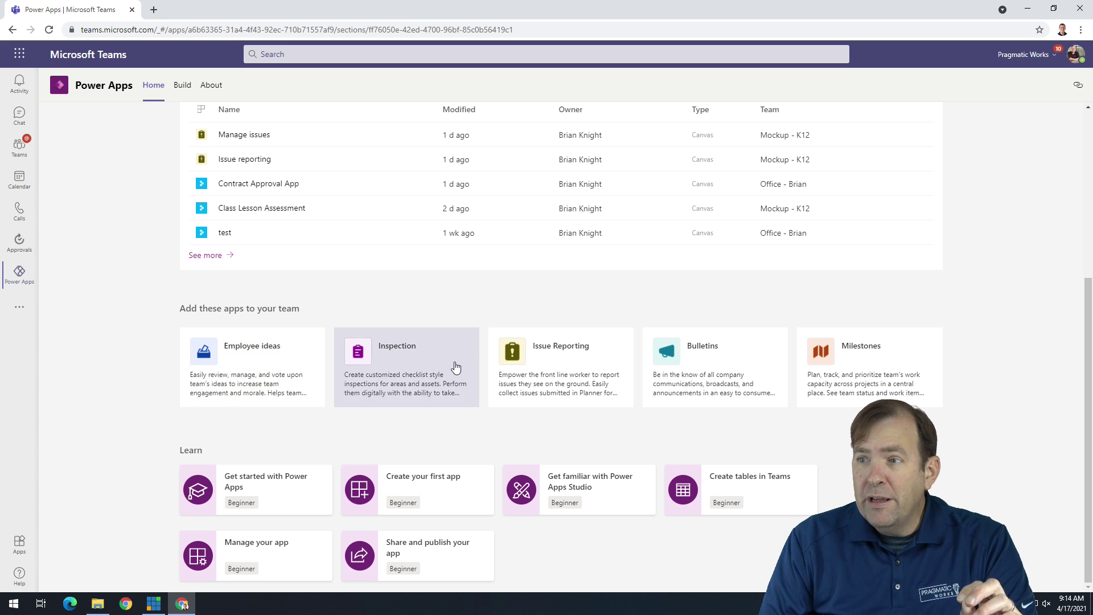
scroll(513, 360, "up", 5)
- Create a new app in the Office team, found by searching 'office'
left_click(897, 347)
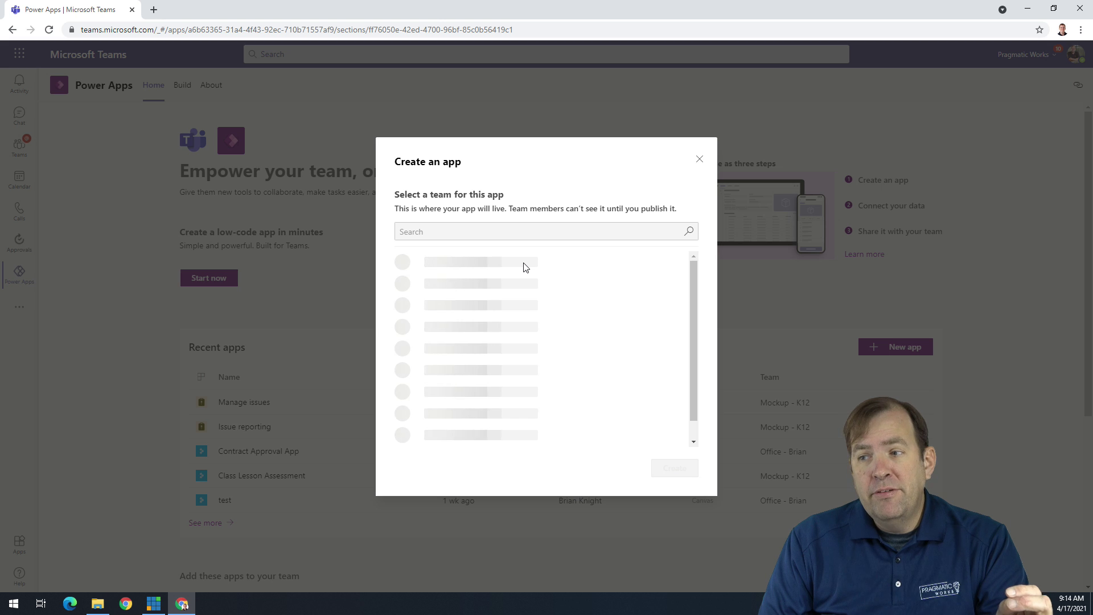
left_click(518, 235)
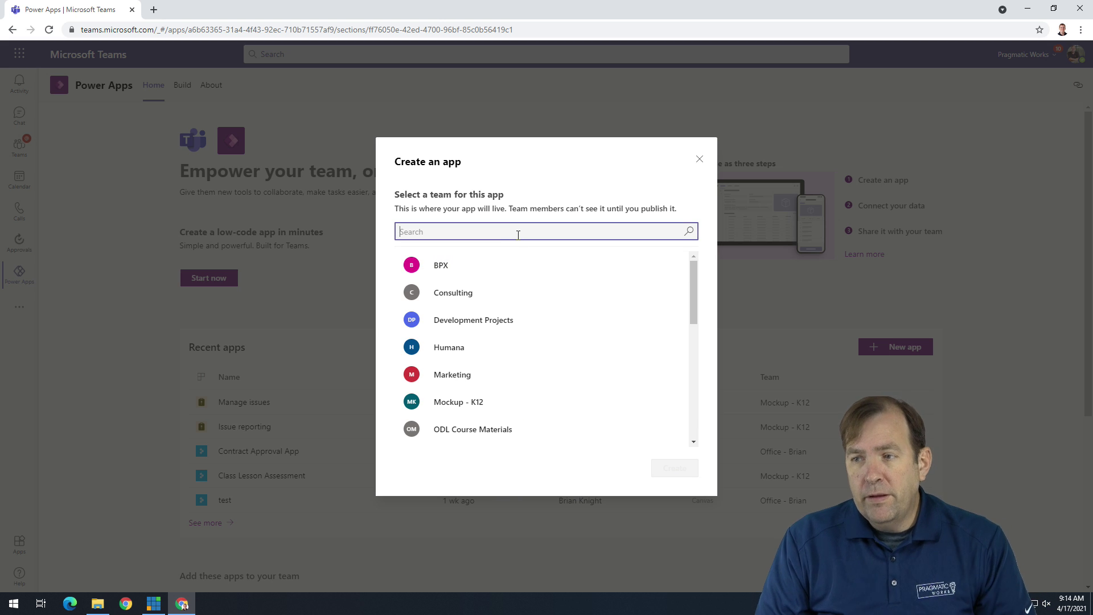
type("p")
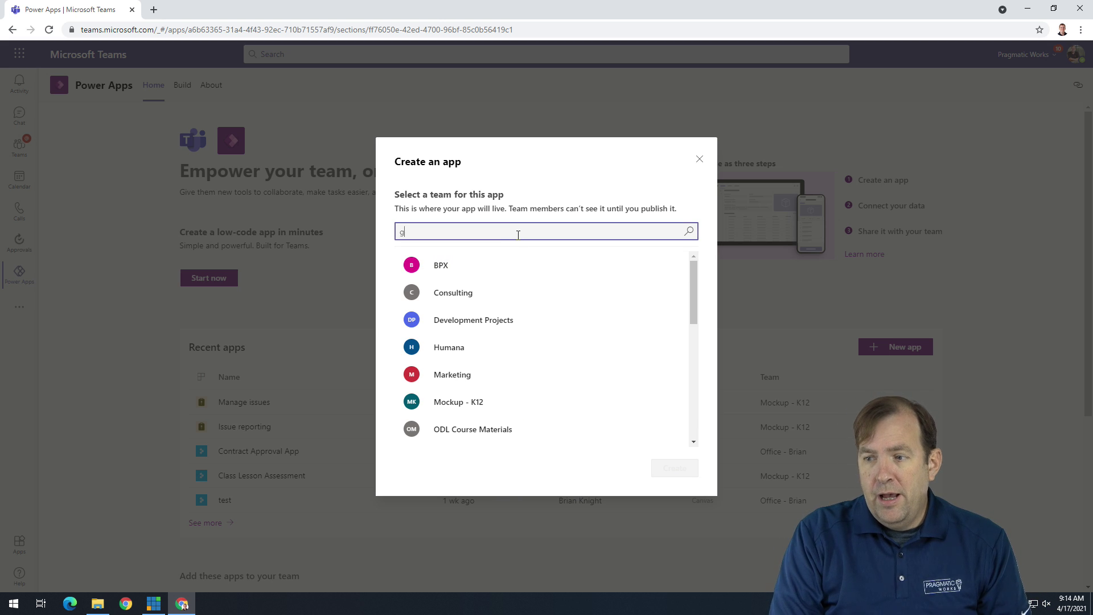
key("BackSpace")
type("office")
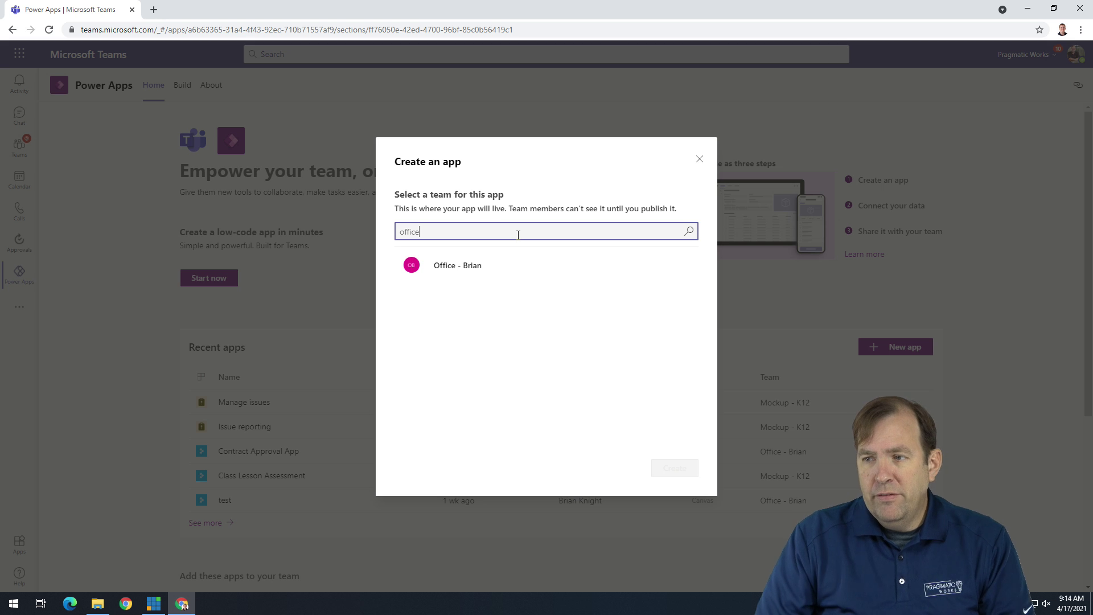
left_click(524, 265)
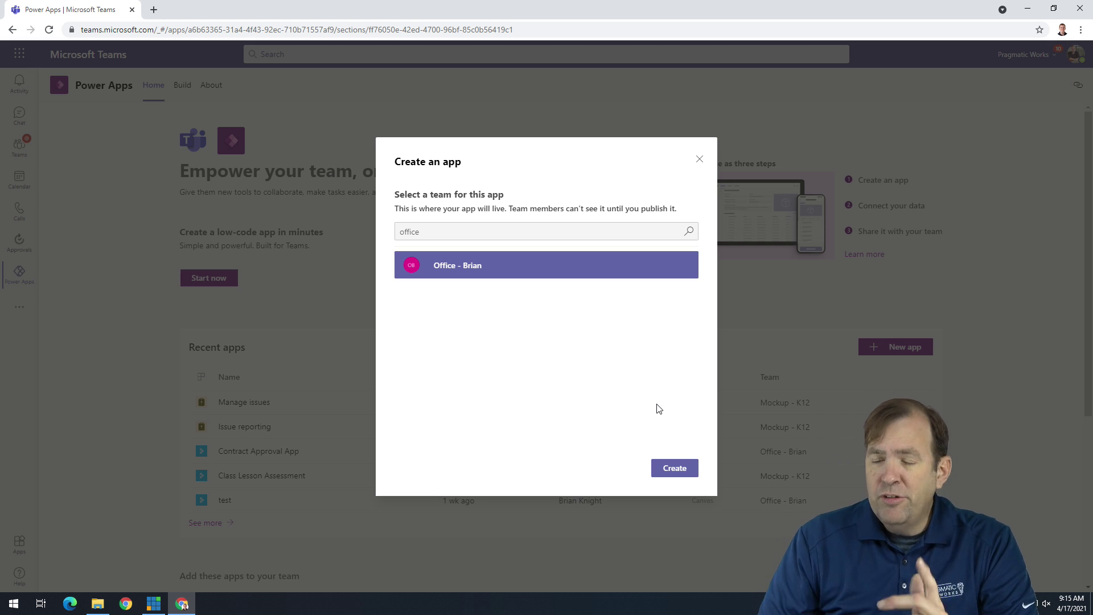
left_click(669, 468)
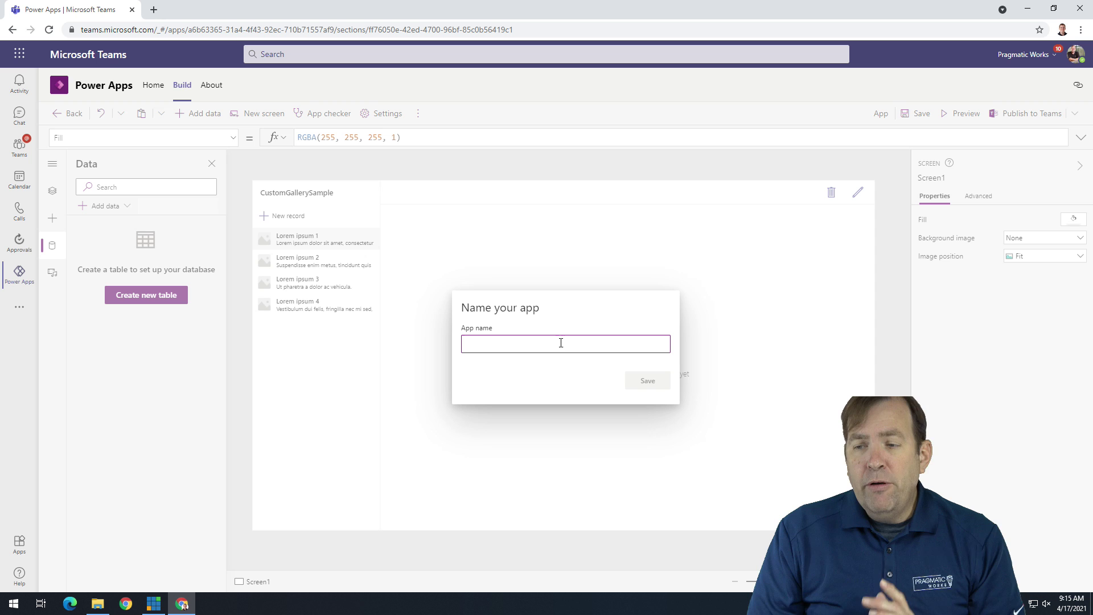
- Enter 'Contracts' as the app name and save the app
type("Contracts")
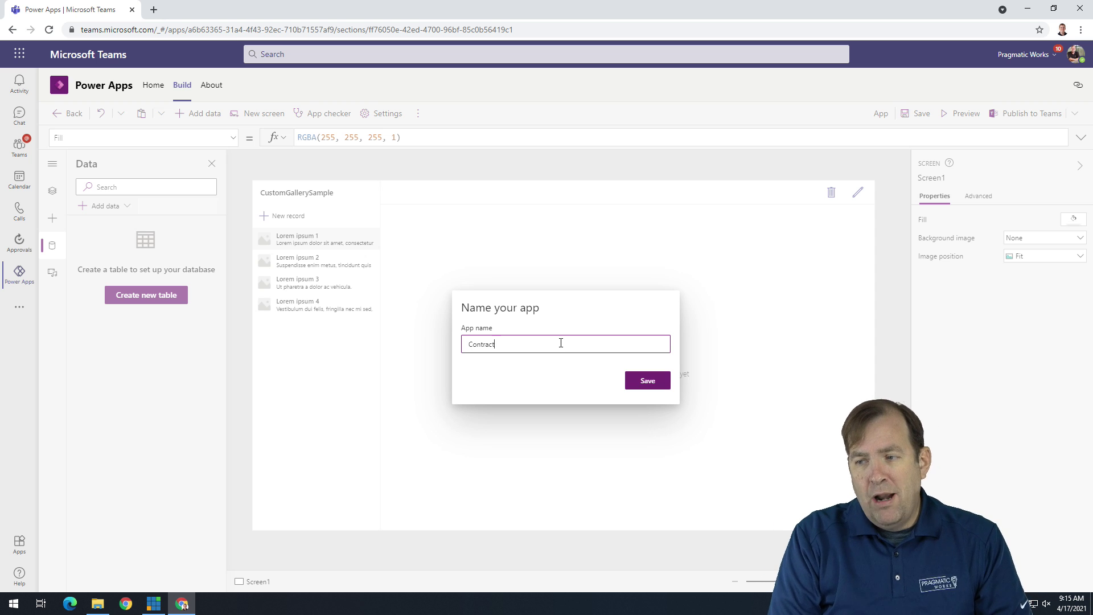
left_click(655, 379)
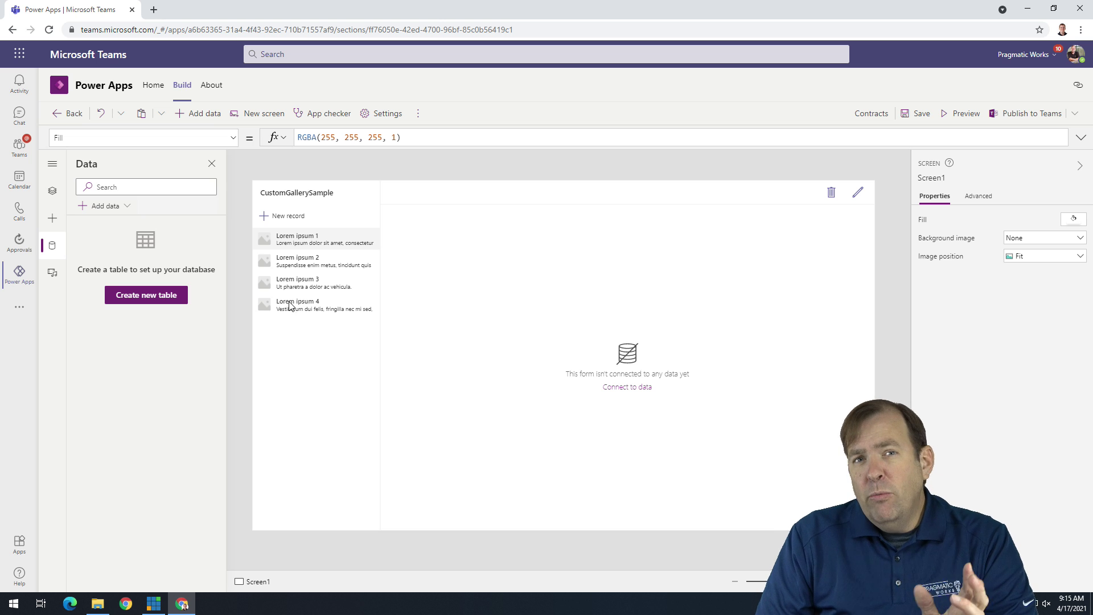
left_click(153, 298)
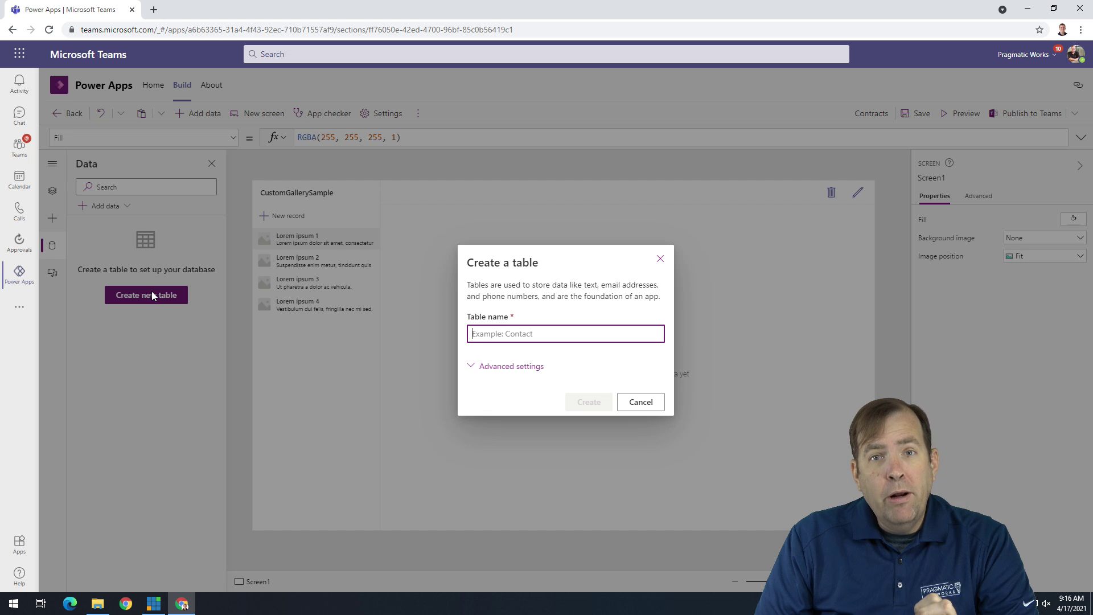
- Create a table named 'Contract' with plural name 'Contracts', checked under Advanced settings
left_click(660, 258)
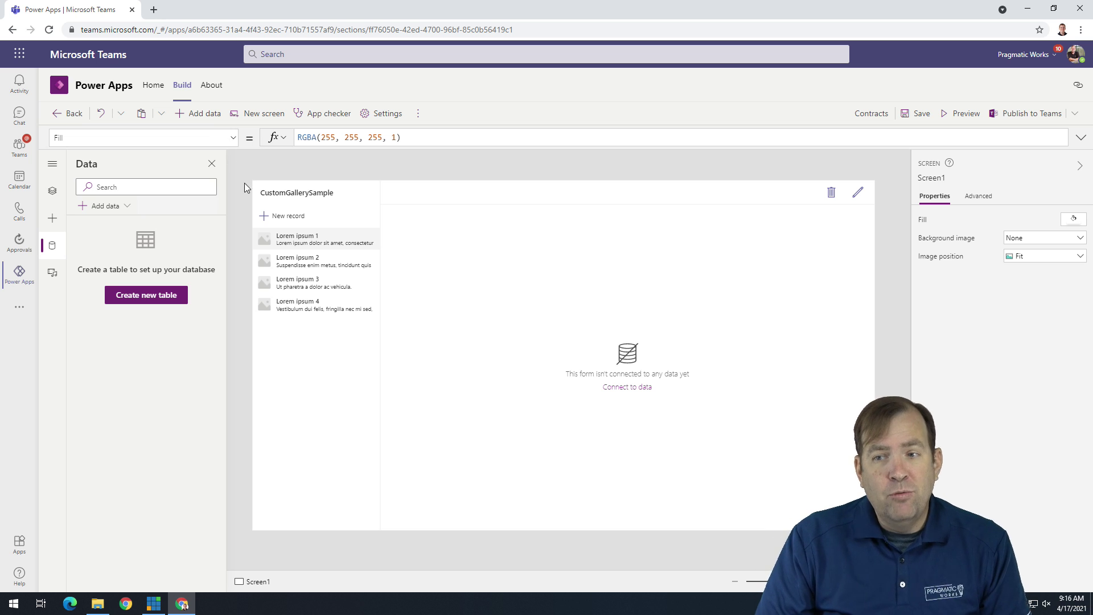
left_click(152, 297)
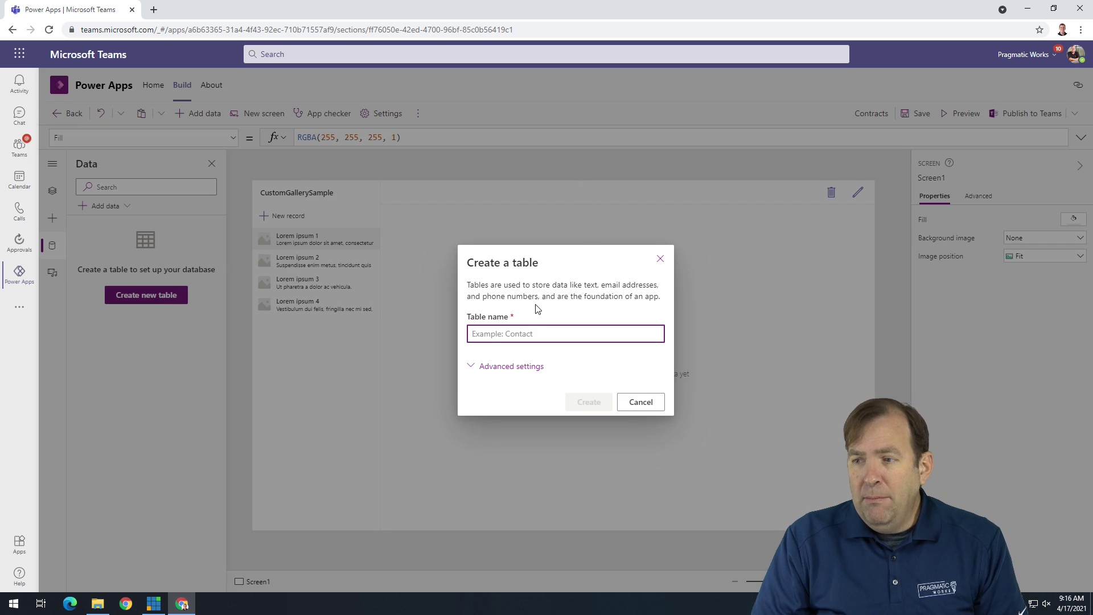
type("Contract")
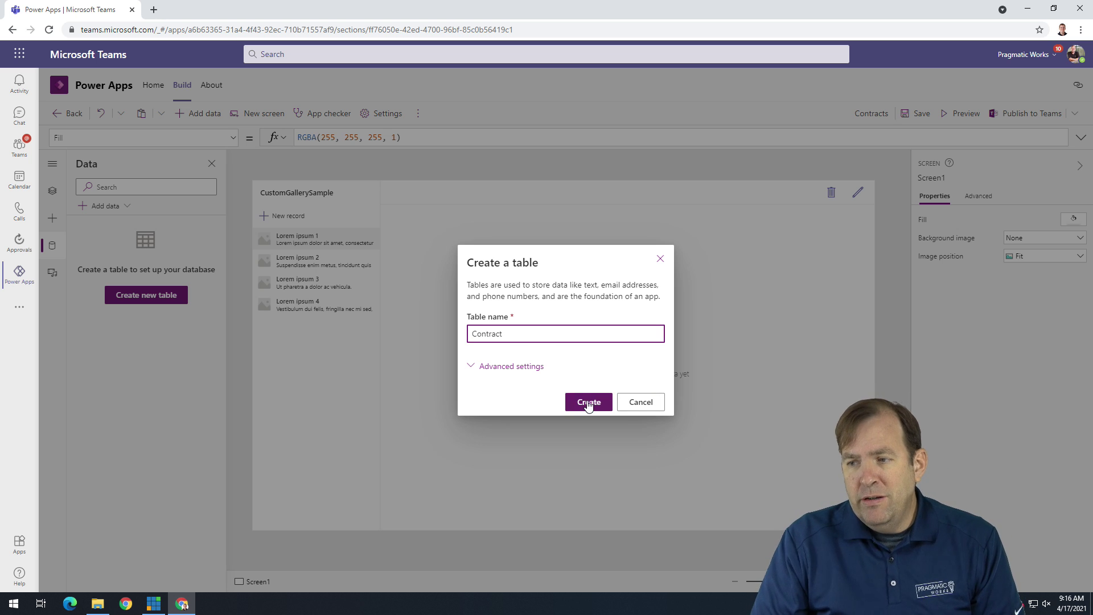
left_click(511, 366)
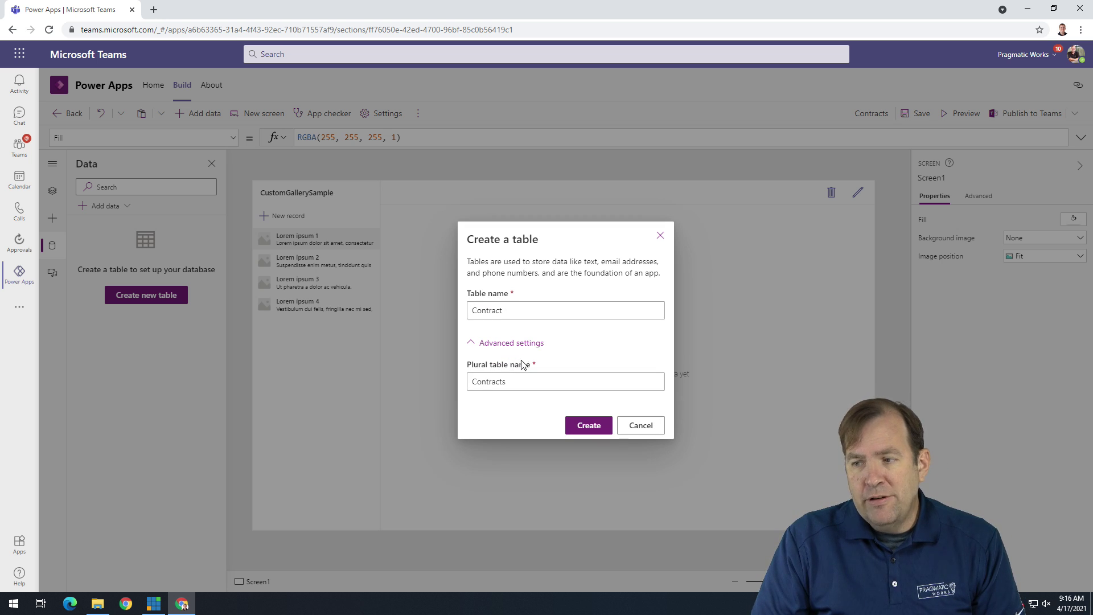
left_click(595, 426)
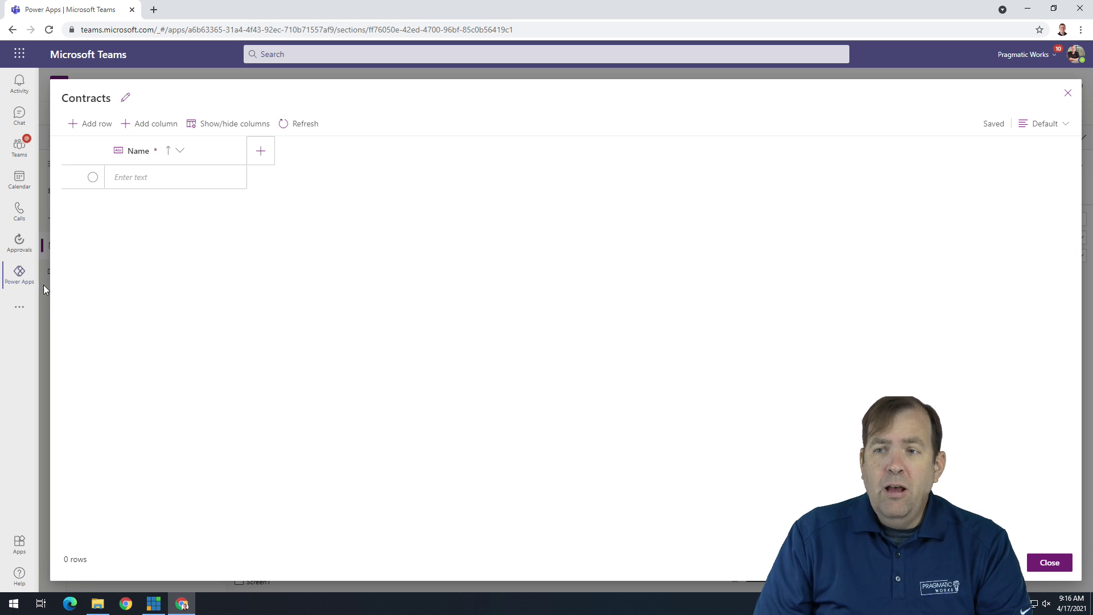
- Rename the table's Name column to 'Contact Name'
right_click(139, 153)
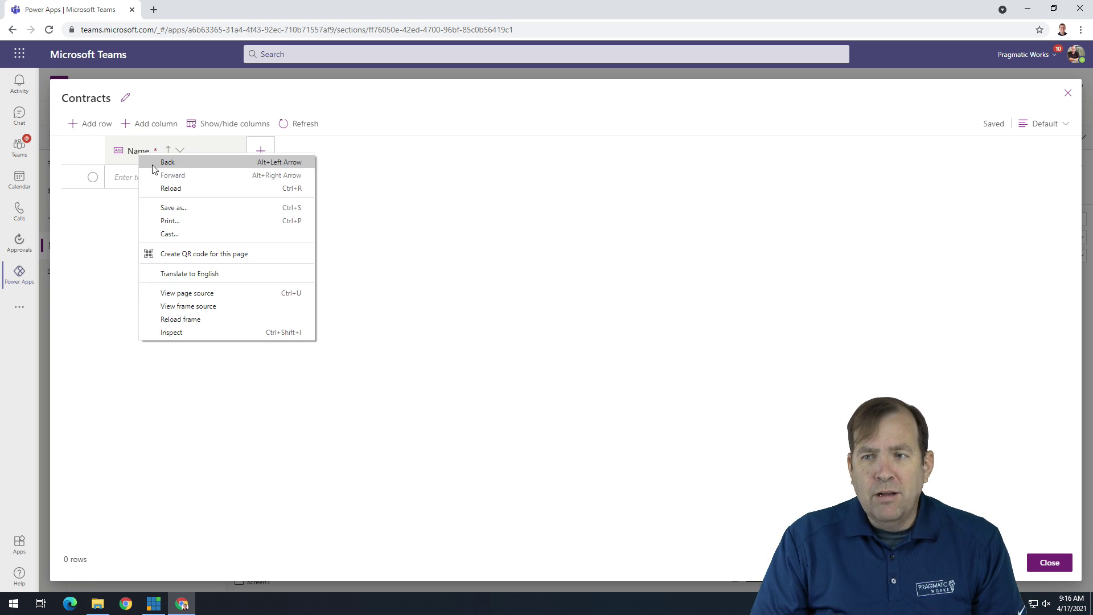
left_click(138, 150)
left_click(162, 174)
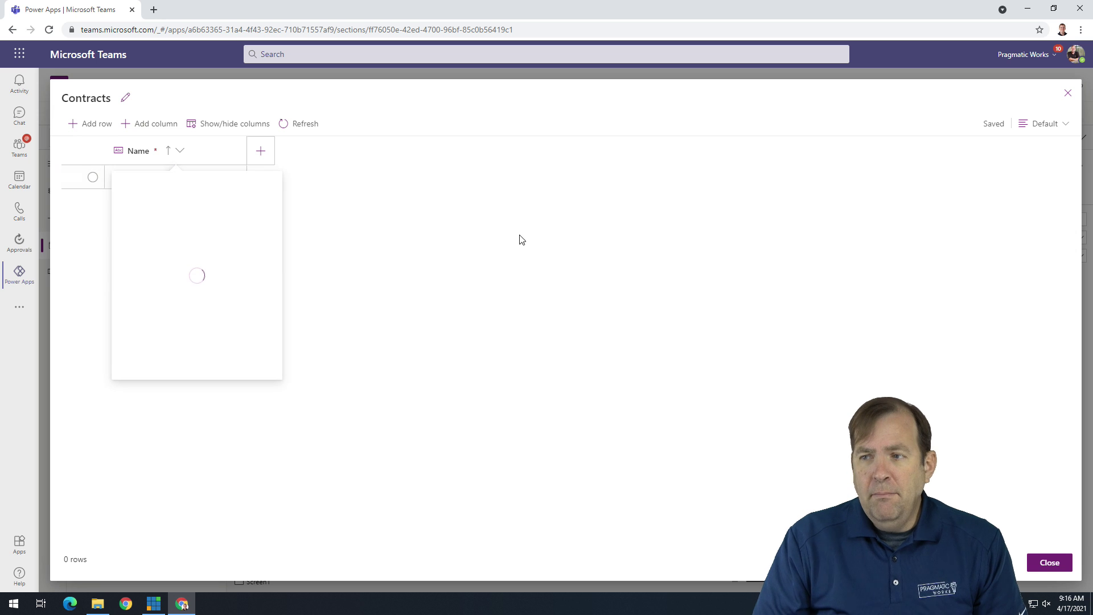
double_click(180, 234)
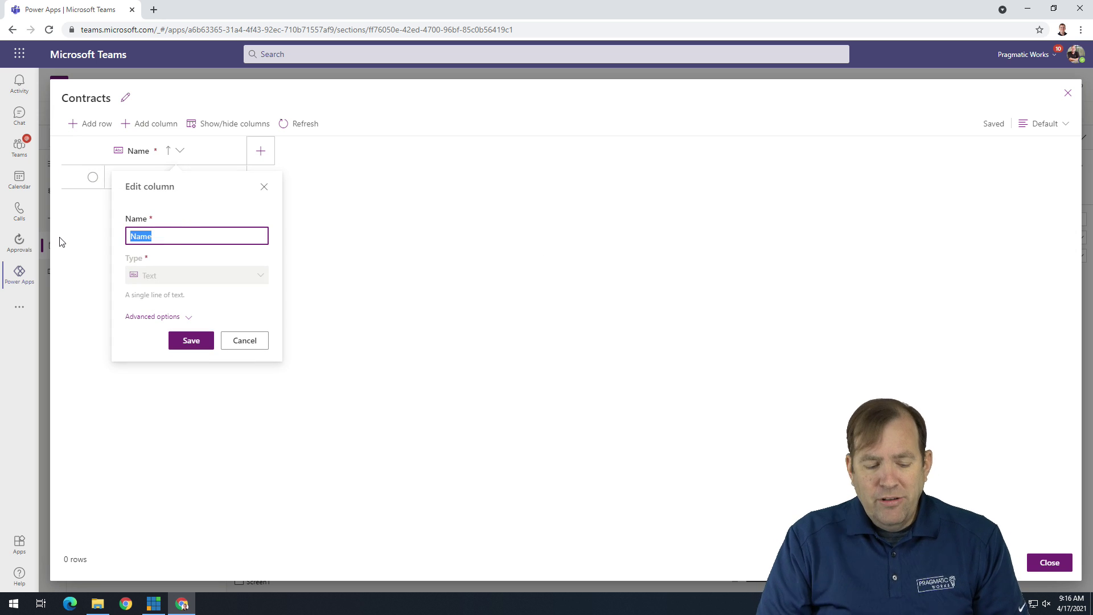
type("Contact")
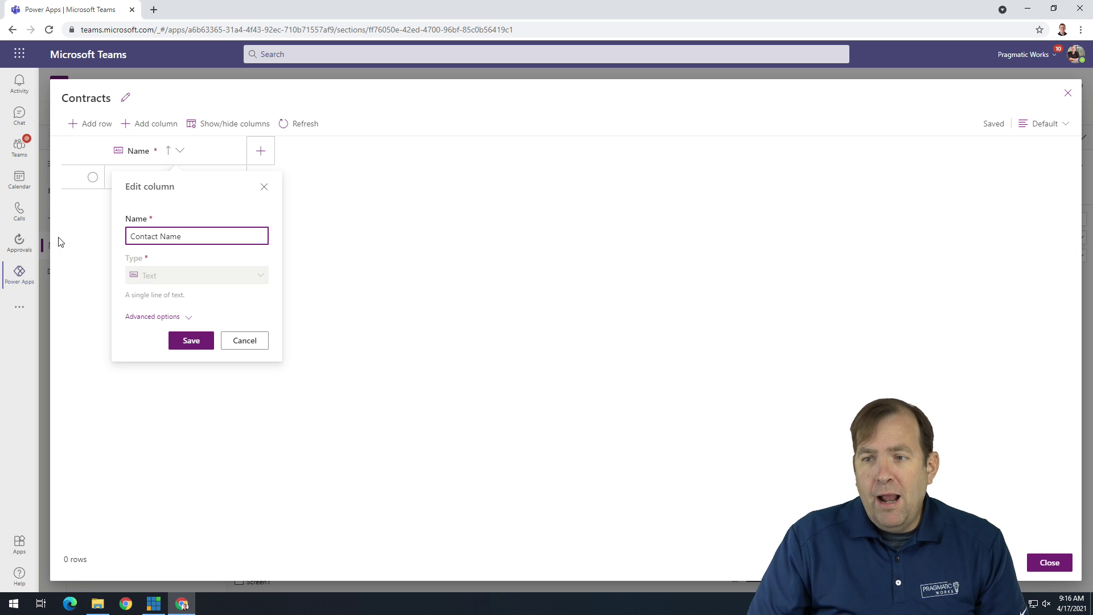
left_click(187, 341)
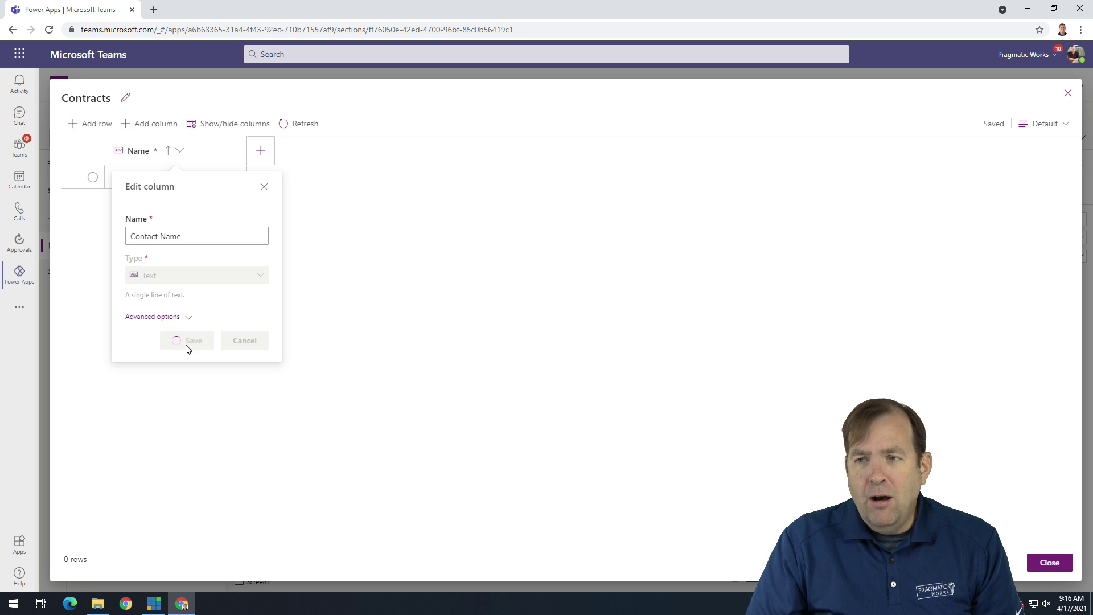
- Add a 'Contract Value' column of type Decimal
left_click(266, 161)
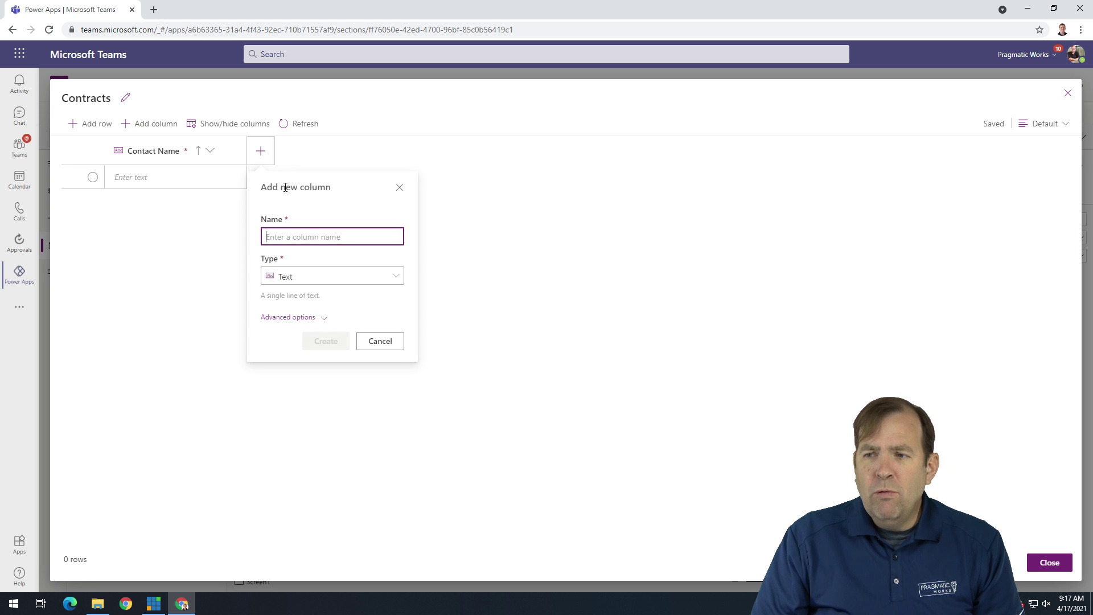
type("Contract ")
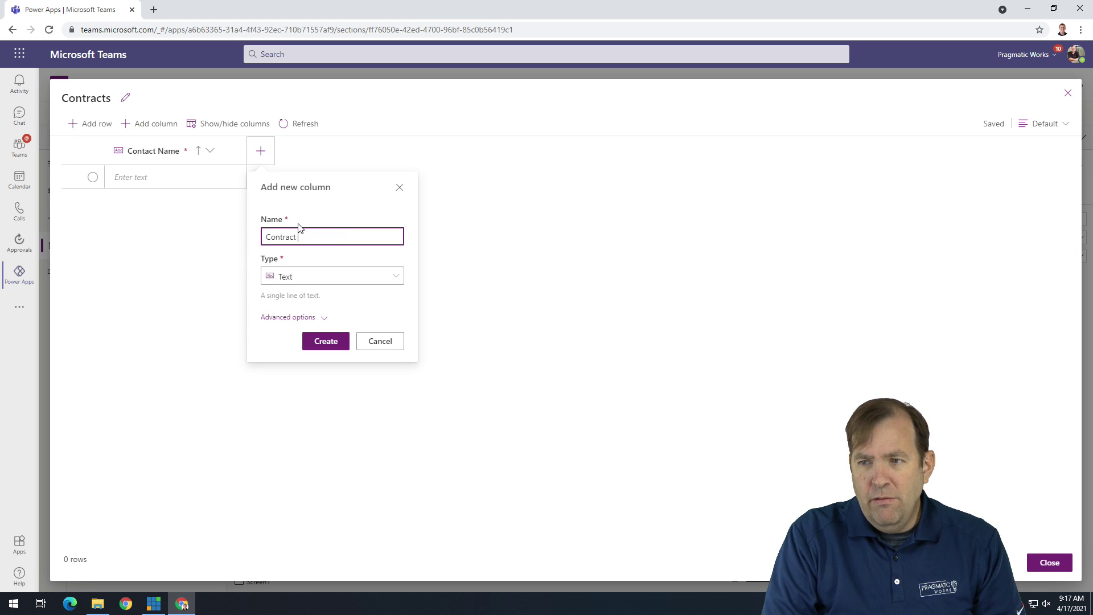
type("Value")
left_click(328, 277)
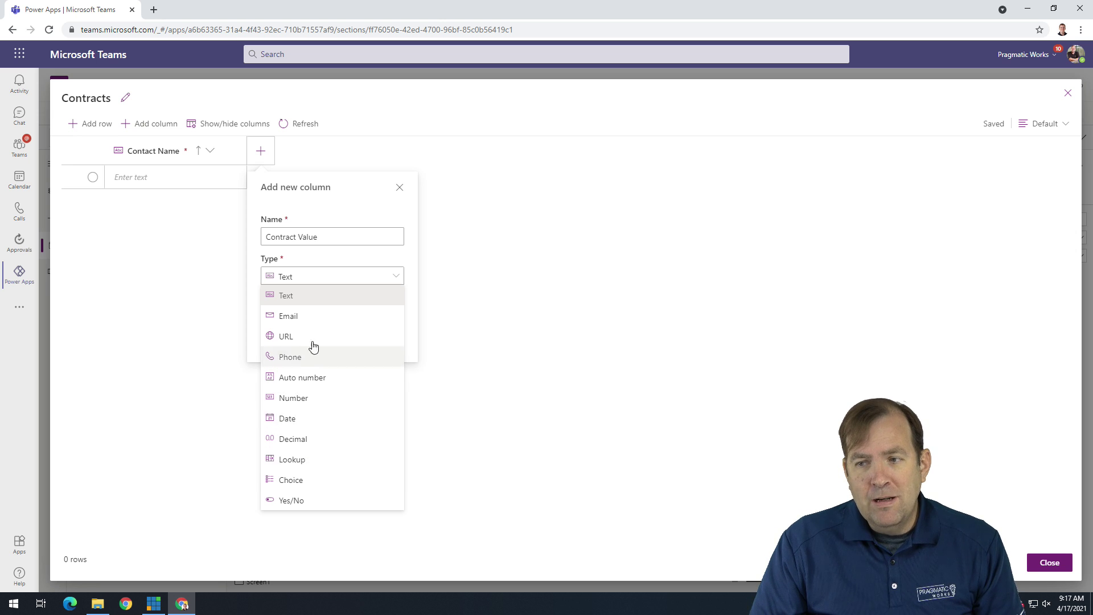
left_click(328, 439)
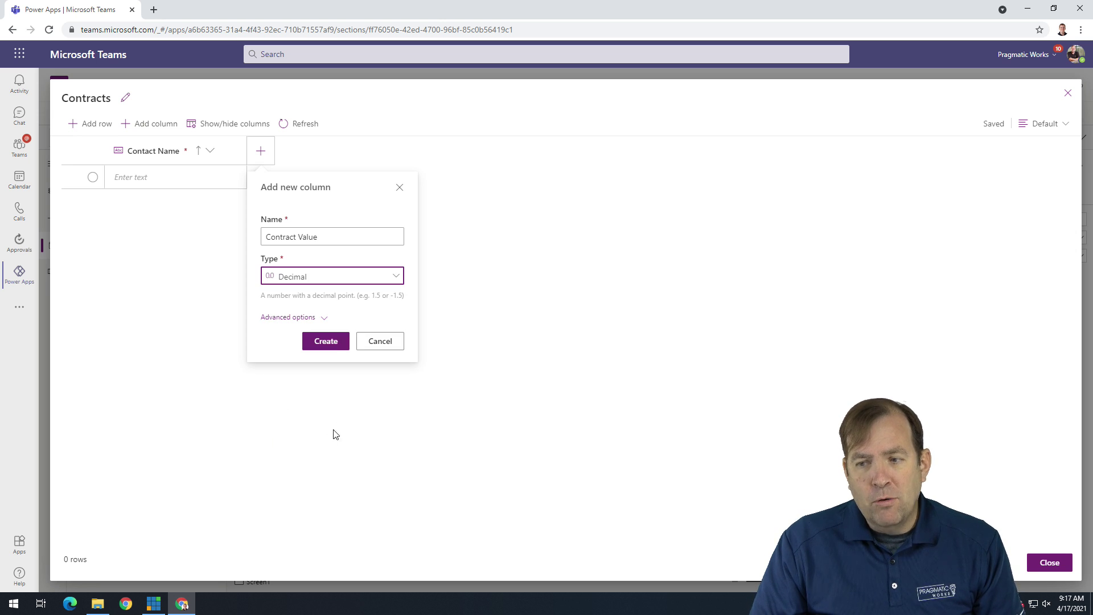
left_click(330, 341)
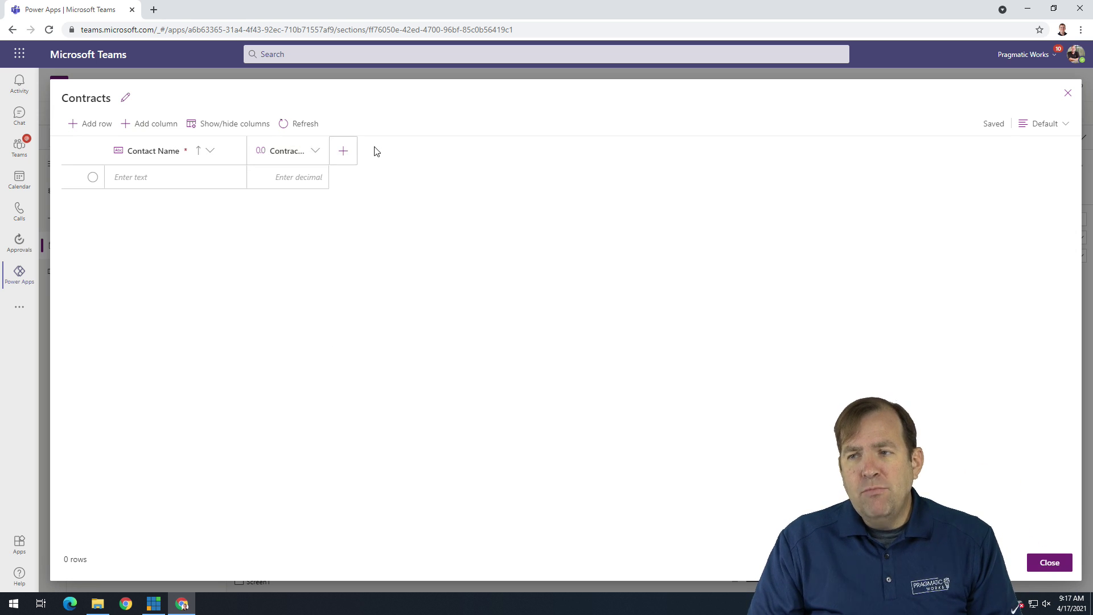
left_click(343, 151)
- Make a 'Contract Type' Choice column with options Lease, Contractor and Goods
type("Contract Type")
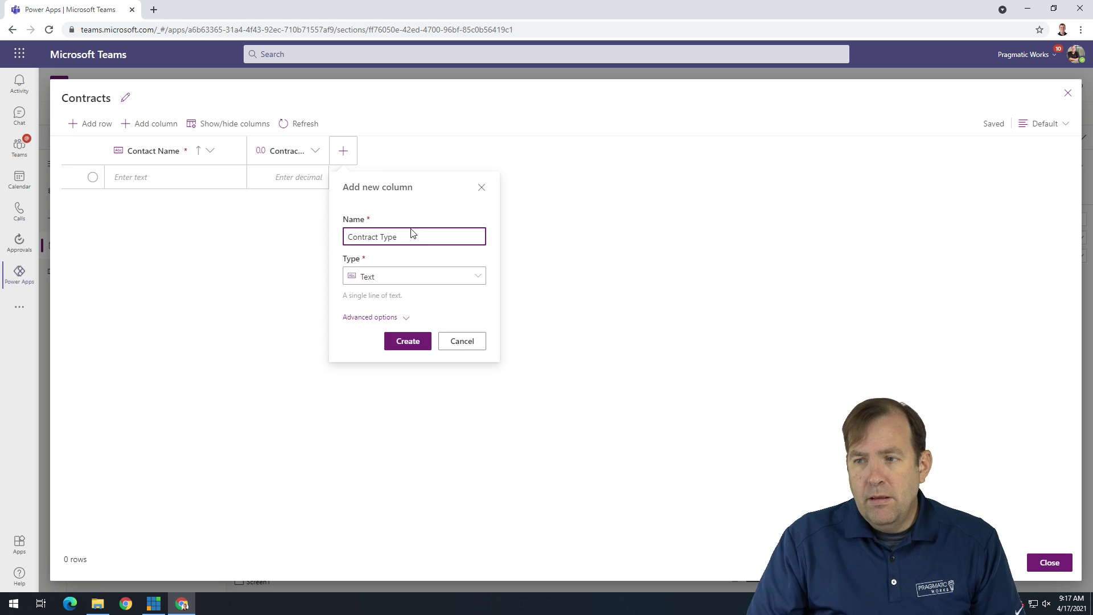
left_click(404, 276)
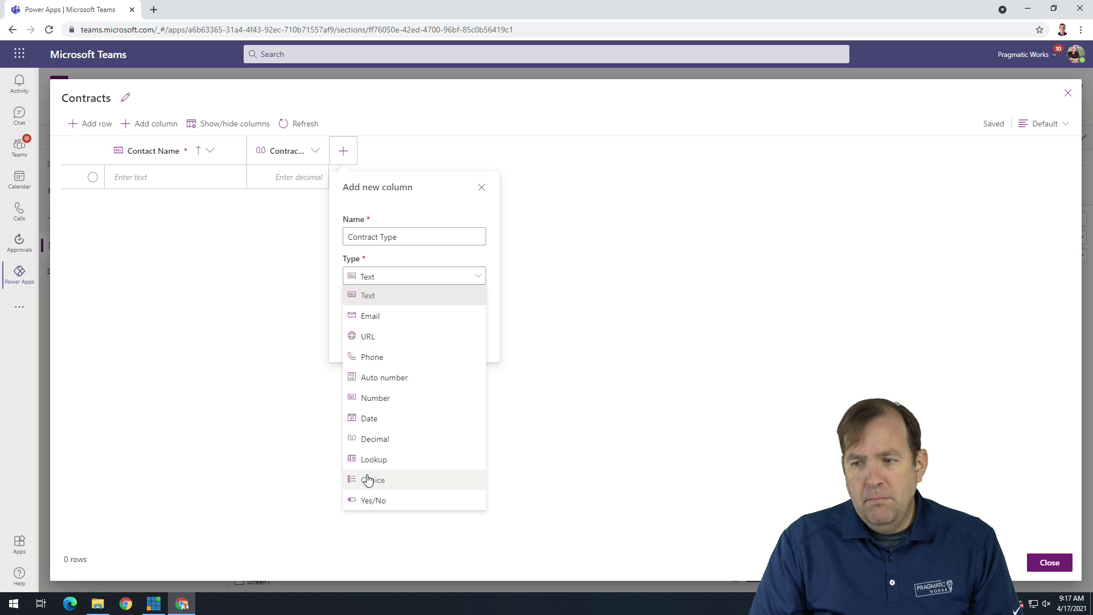
left_click(367, 480)
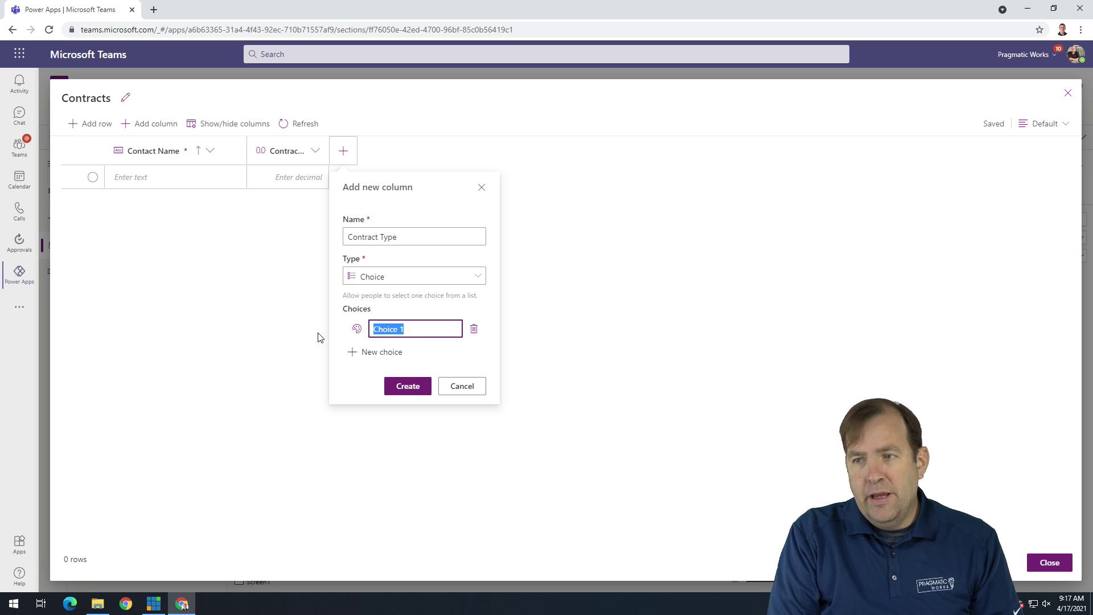
type("Co")
key("BackSpace")
type("Lease")
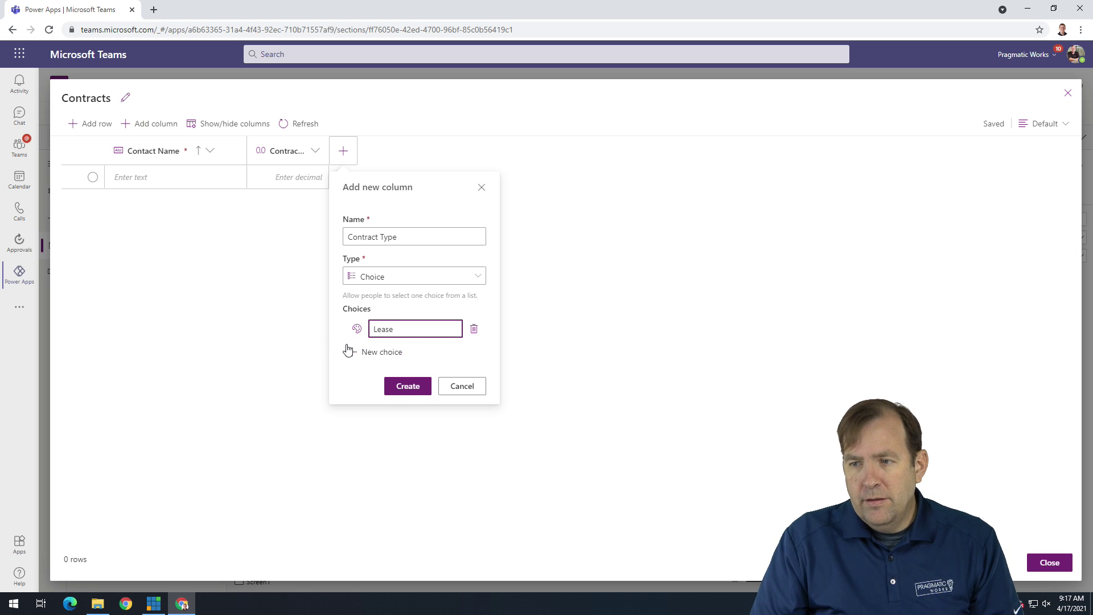
left_click(373, 353)
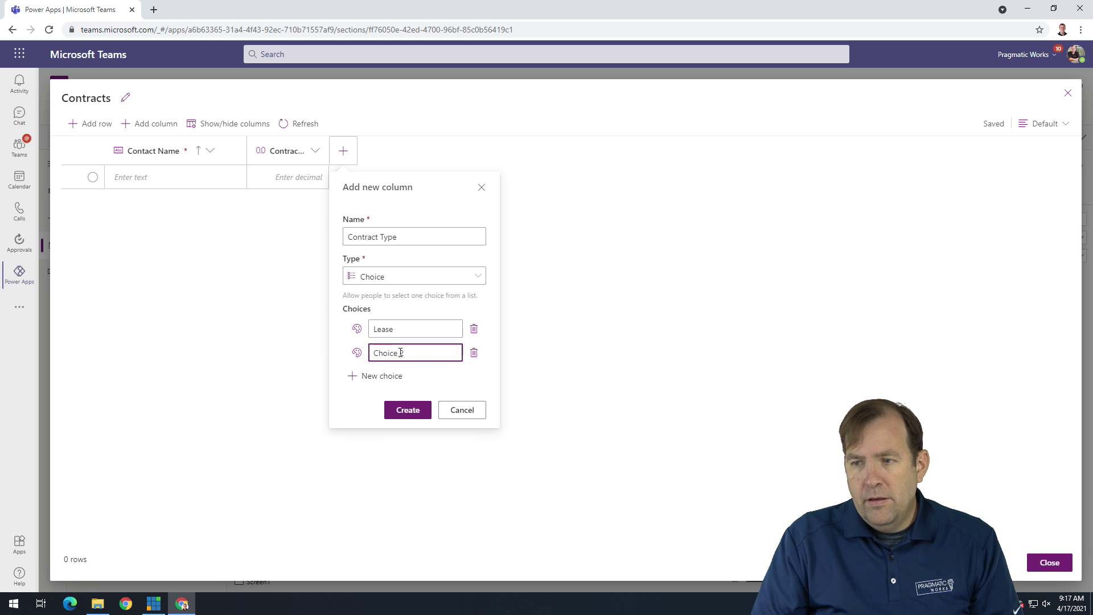
type("Contractor")
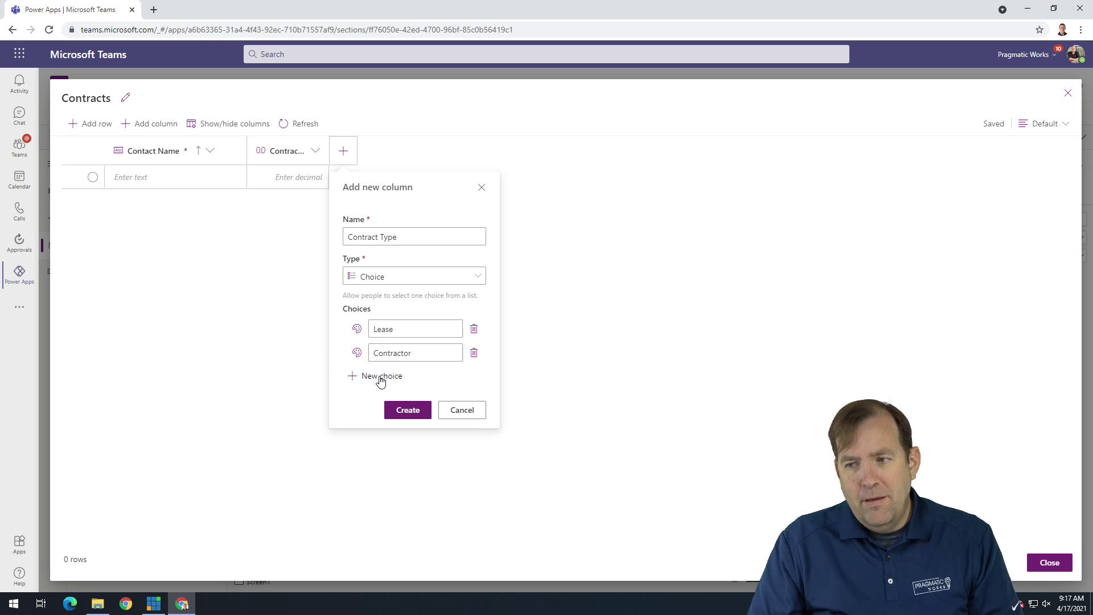
left_click(380, 376)
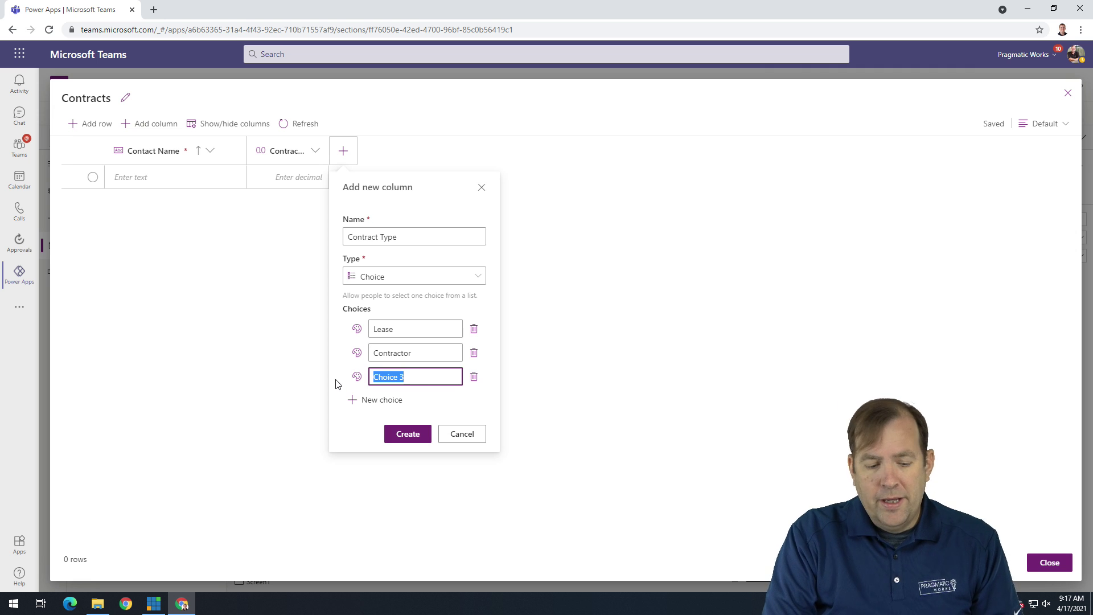
type("Goods")
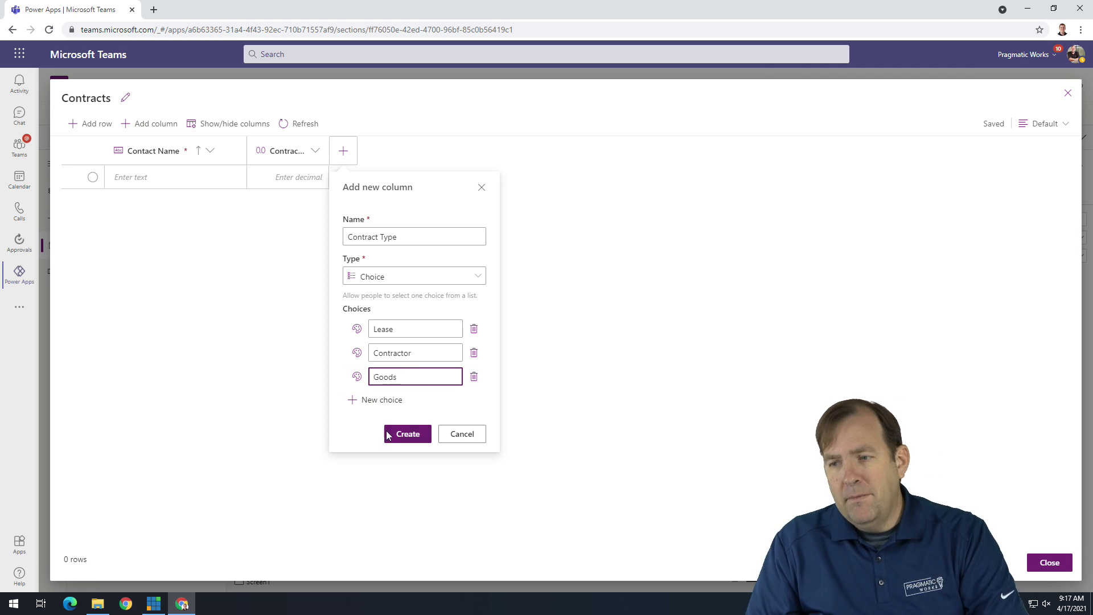
- Colour Goods pink, Contractor grey and Lease yellow, then create the column
left_click(357, 377)
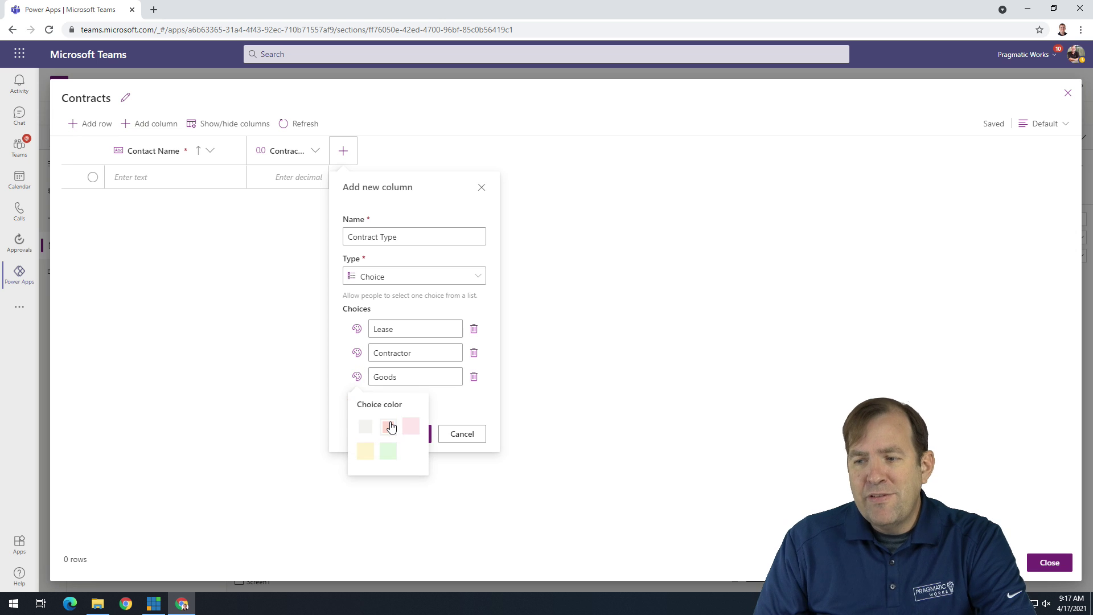
left_click(389, 425)
left_click(357, 353)
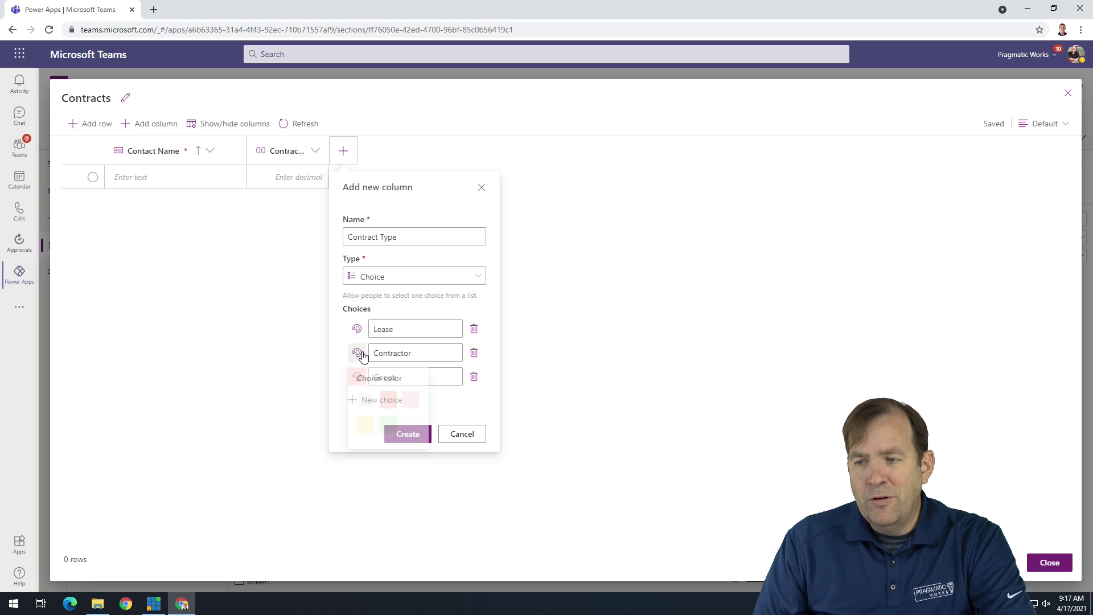
left_click(365, 406)
left_click(357, 329)
left_click(365, 403)
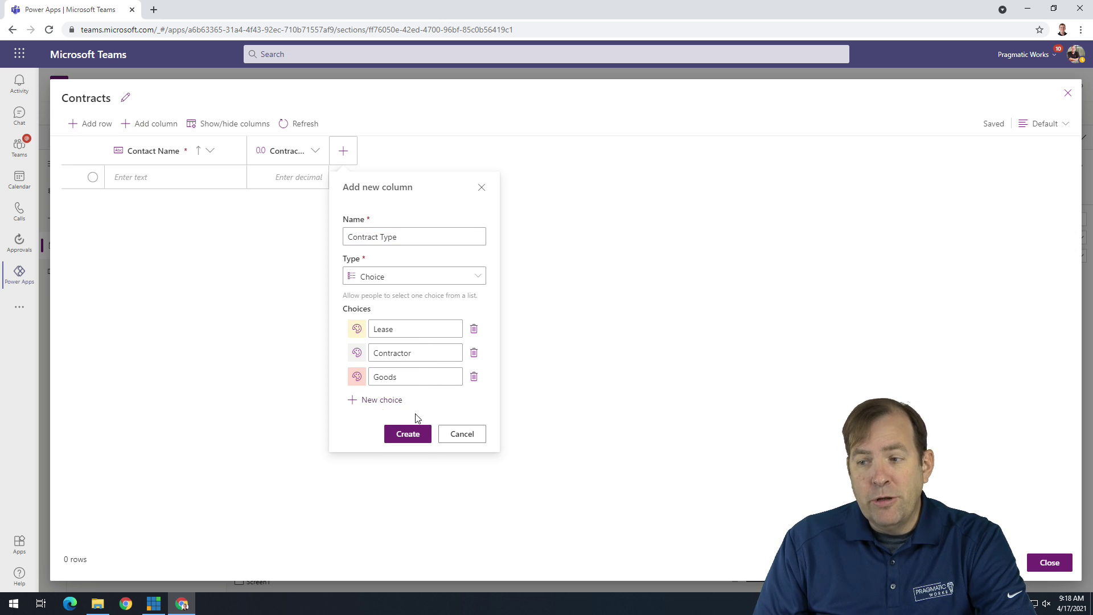
left_click(407, 433)
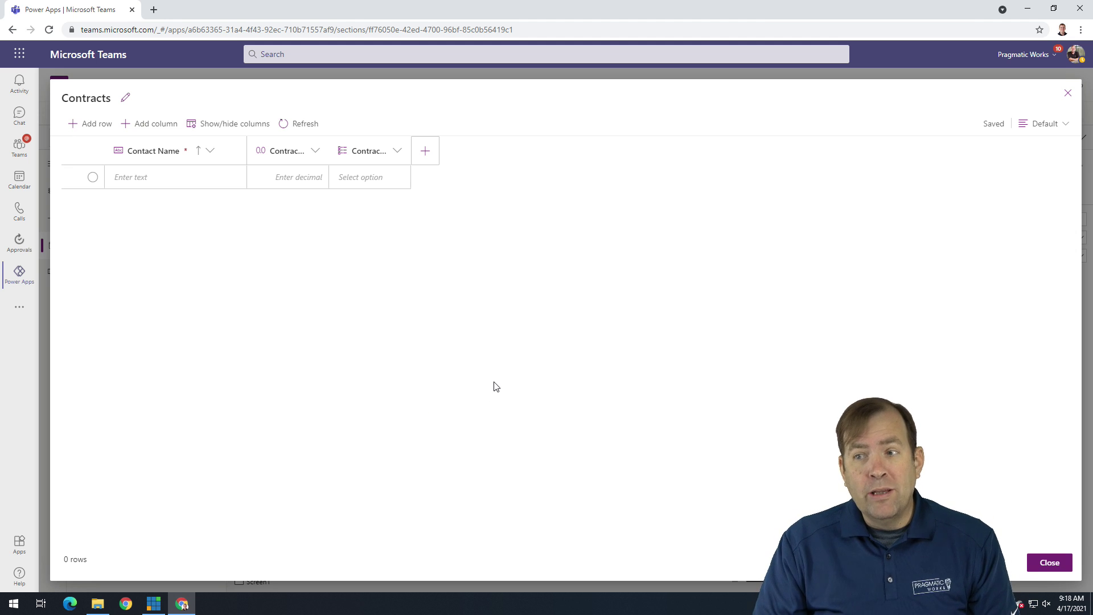
- Enter the first contract 'Jacksovnille' with value 40 and type Lease
left_click(159, 185)
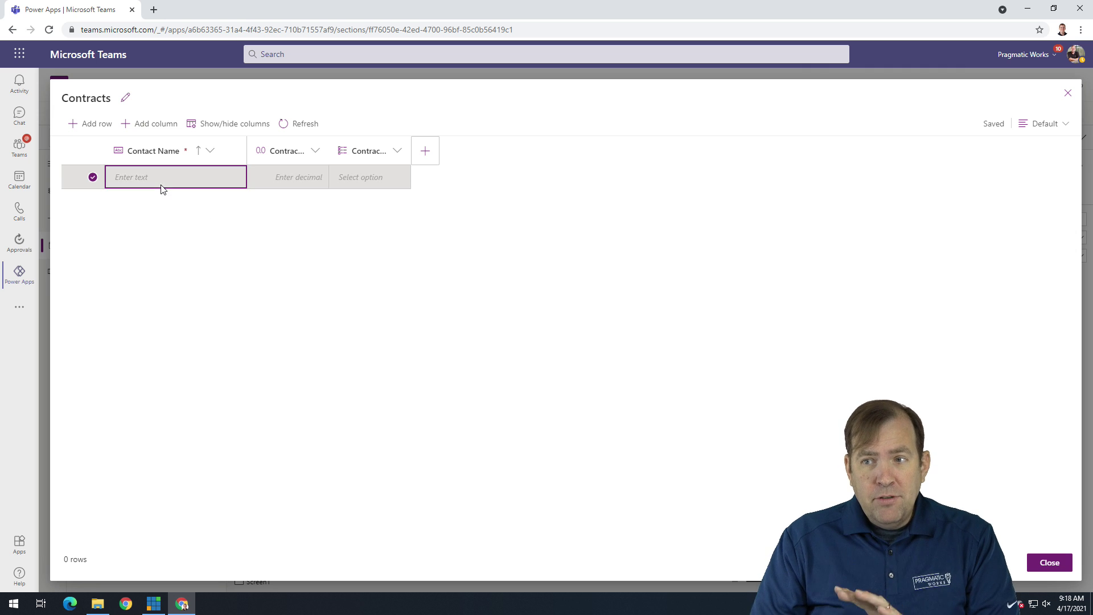
type("Jacksovn")
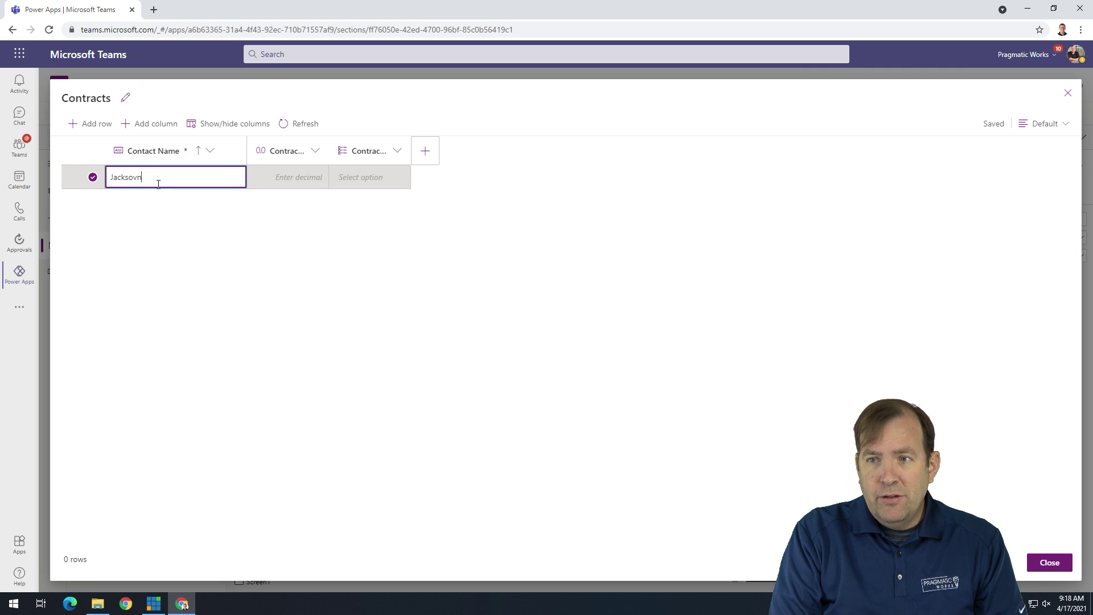
type("ille")
key("Tab")
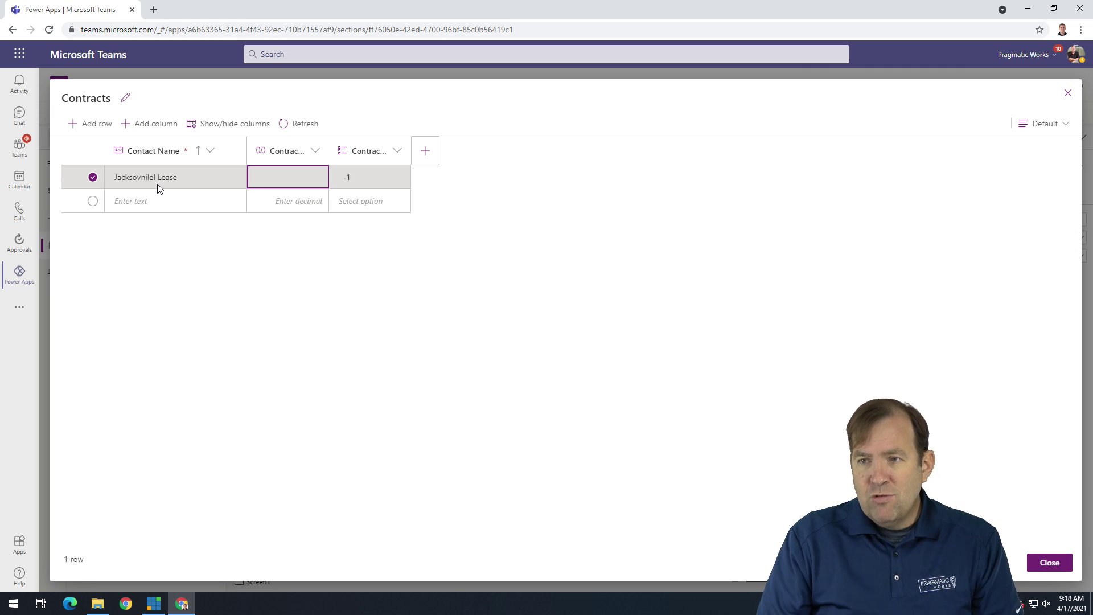
left_click(268, 178)
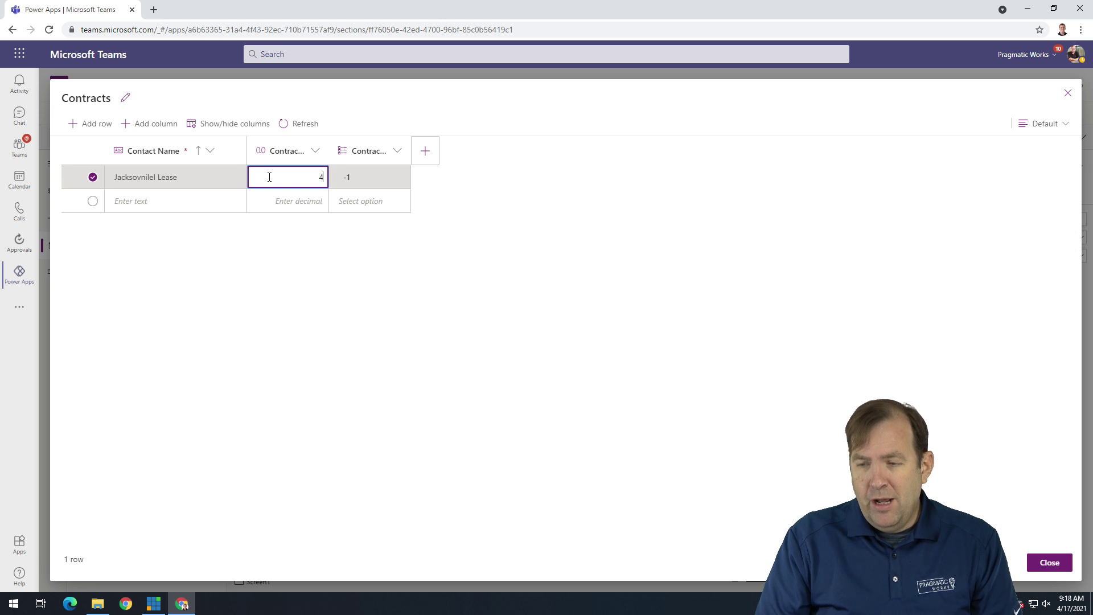
left_click(335, 175)
left_click(373, 181)
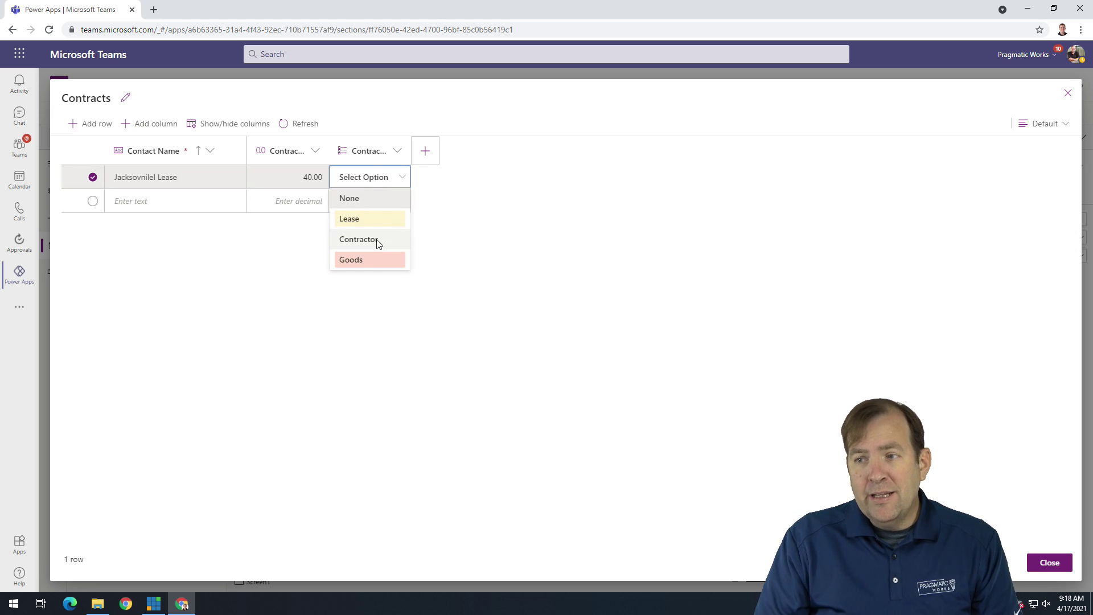
left_click(361, 221)
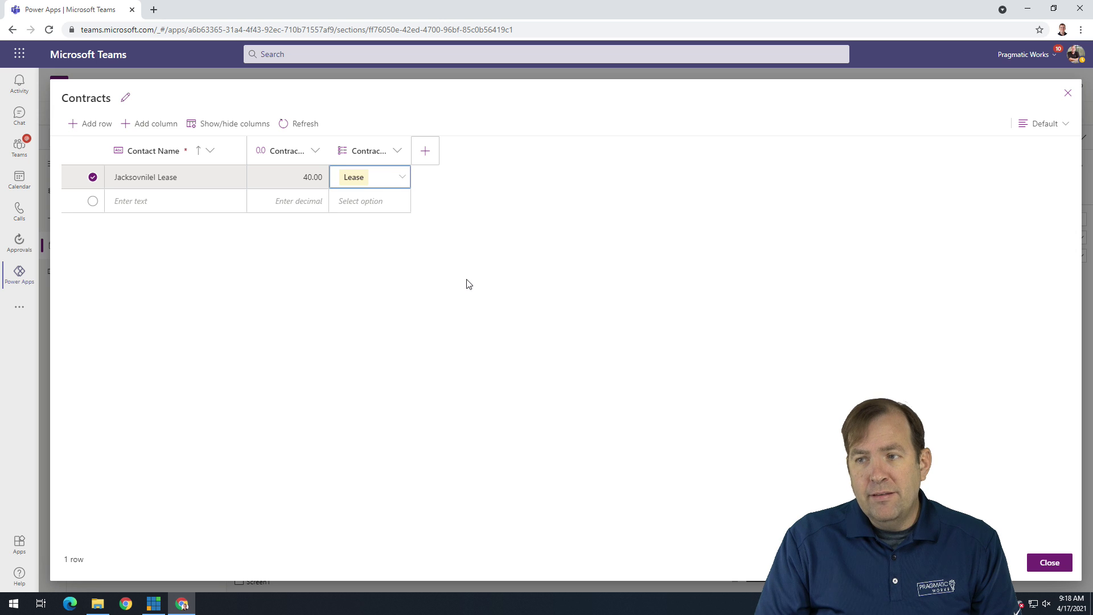
- Add a second, new-car contract valued 40000 with type Lease, then close the table
left_click(136, 202)
left_click(136, 200)
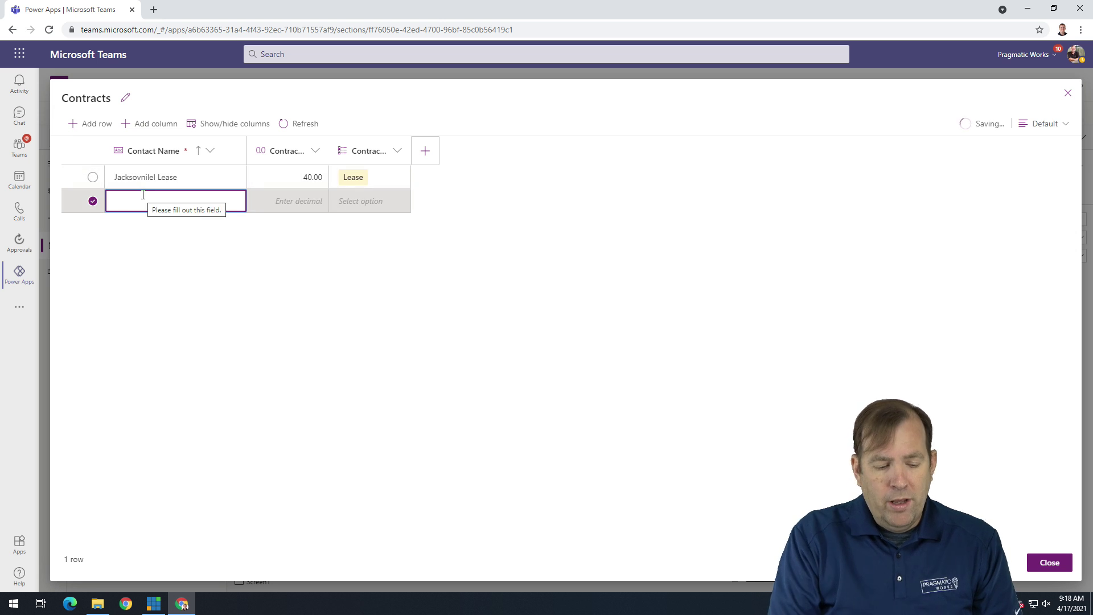
type("Brian'")
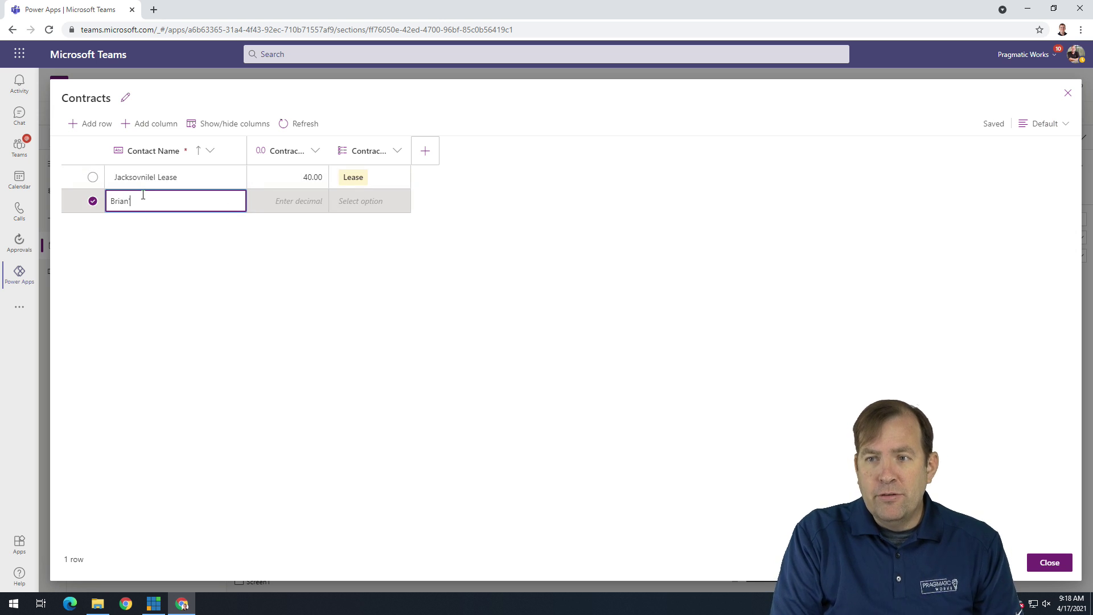
type("s New Car")
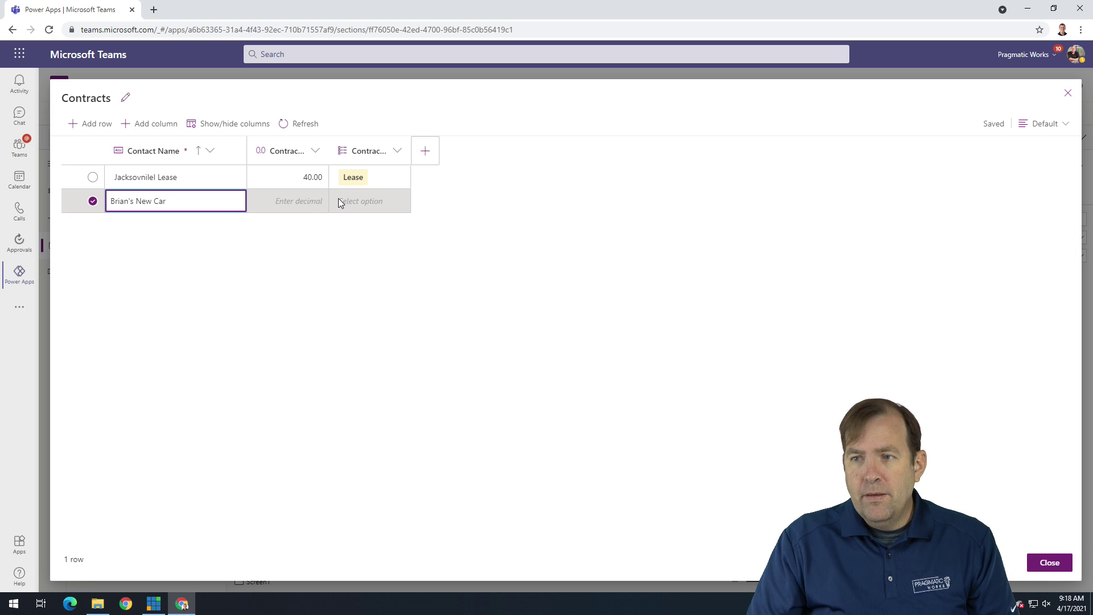
left_click(277, 196)
type("40000")
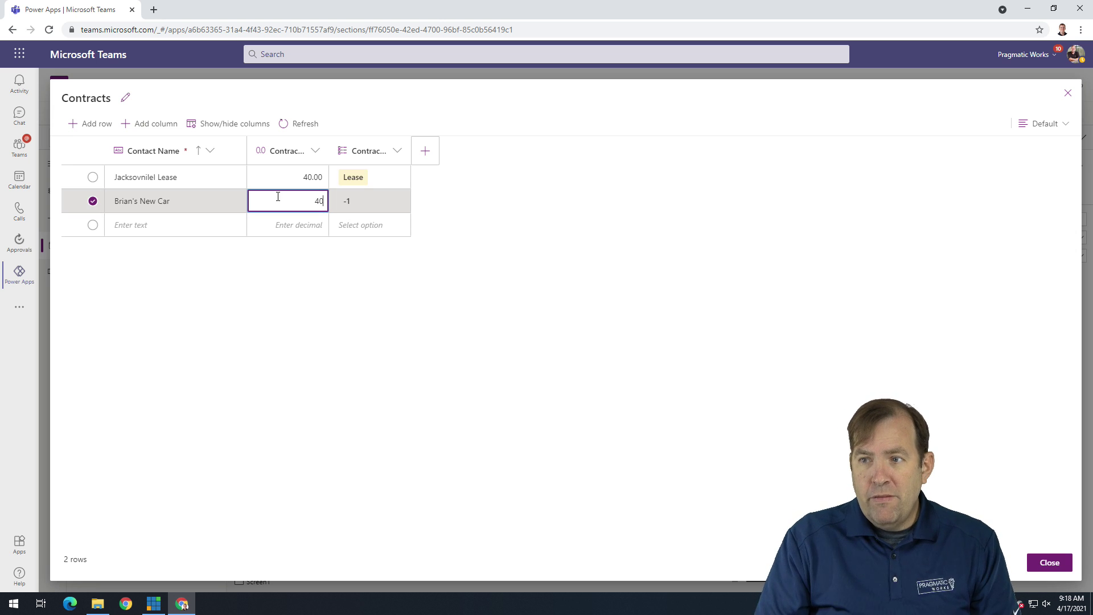
left_click(348, 204)
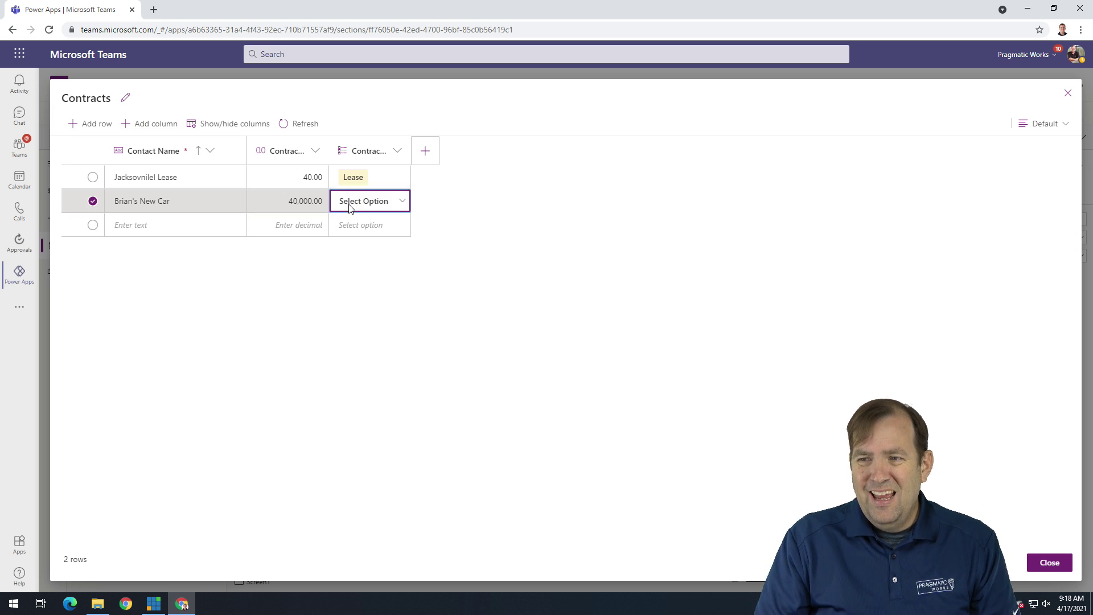
left_click(349, 203)
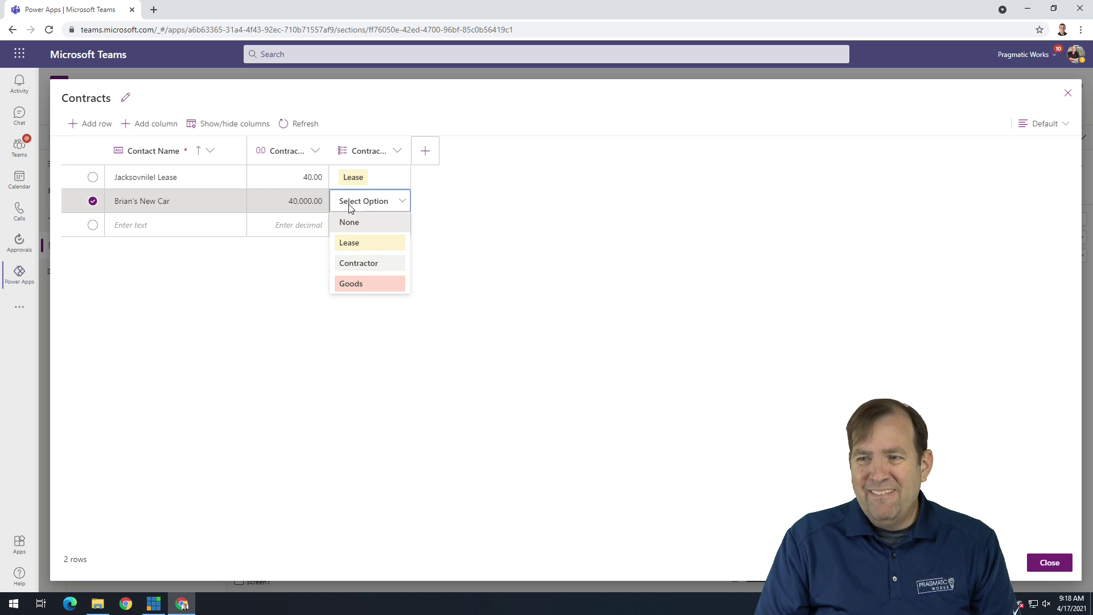
left_click(369, 248)
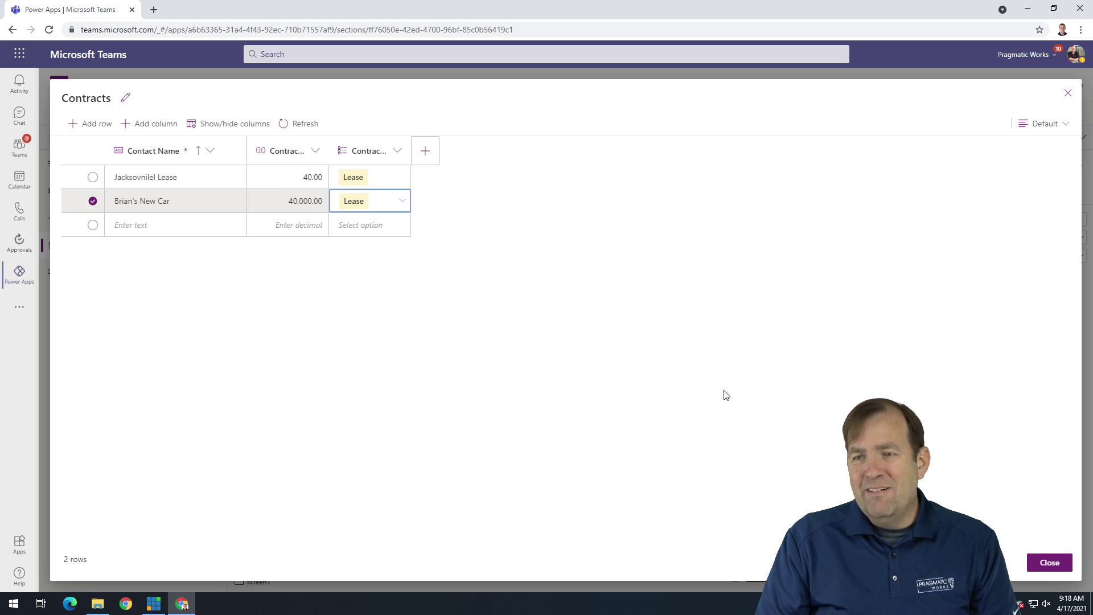
left_click(1050, 563)
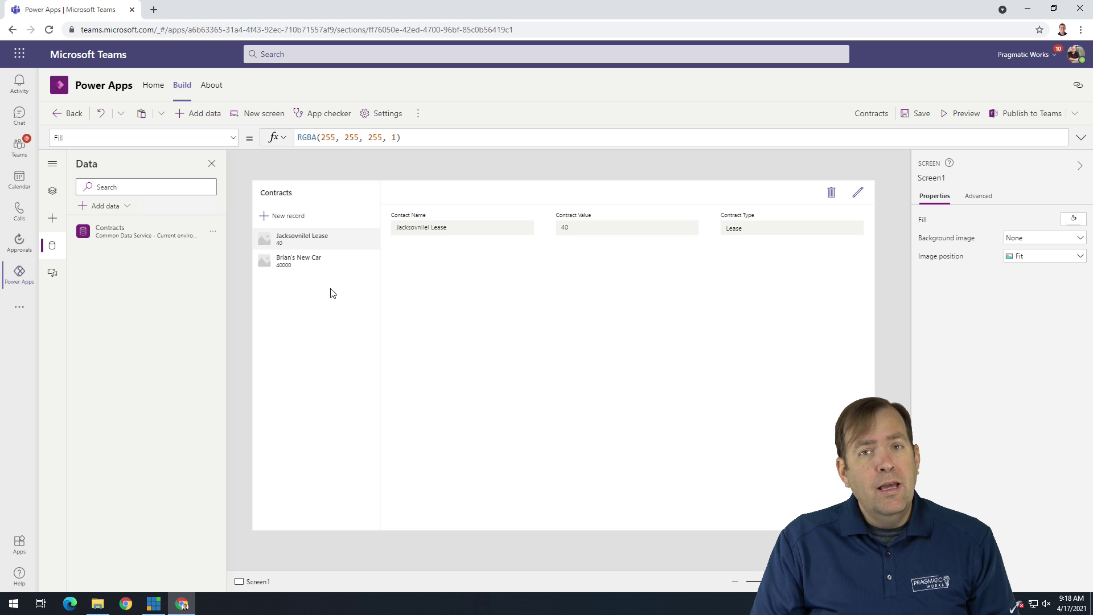
- Switch the contracts gallery's layout to Title and subtitle
left_click(320, 312)
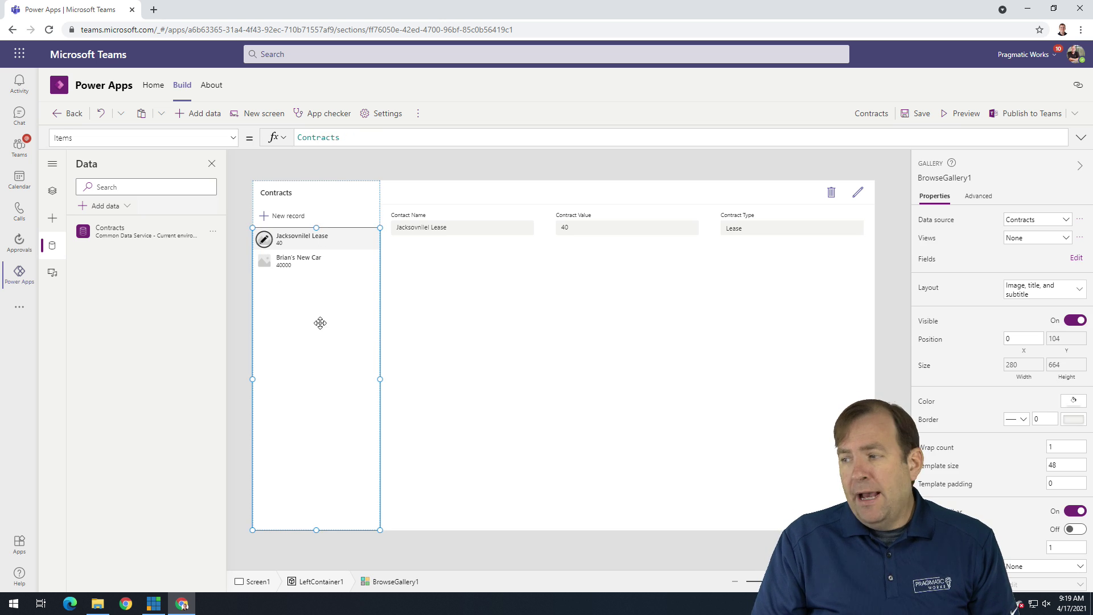
left_click(1018, 295)
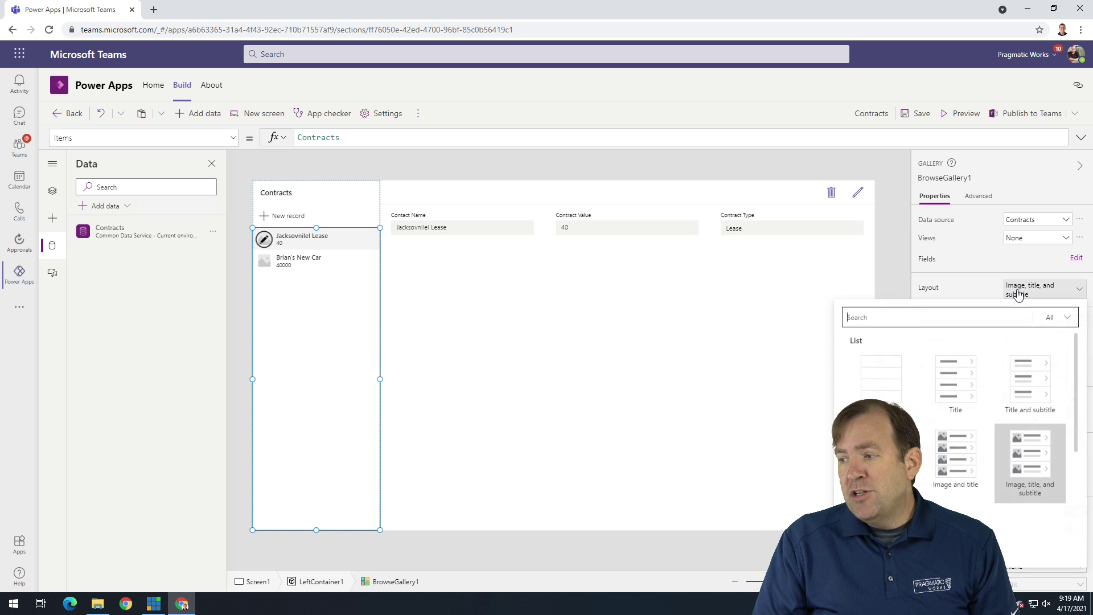
left_click(1023, 372)
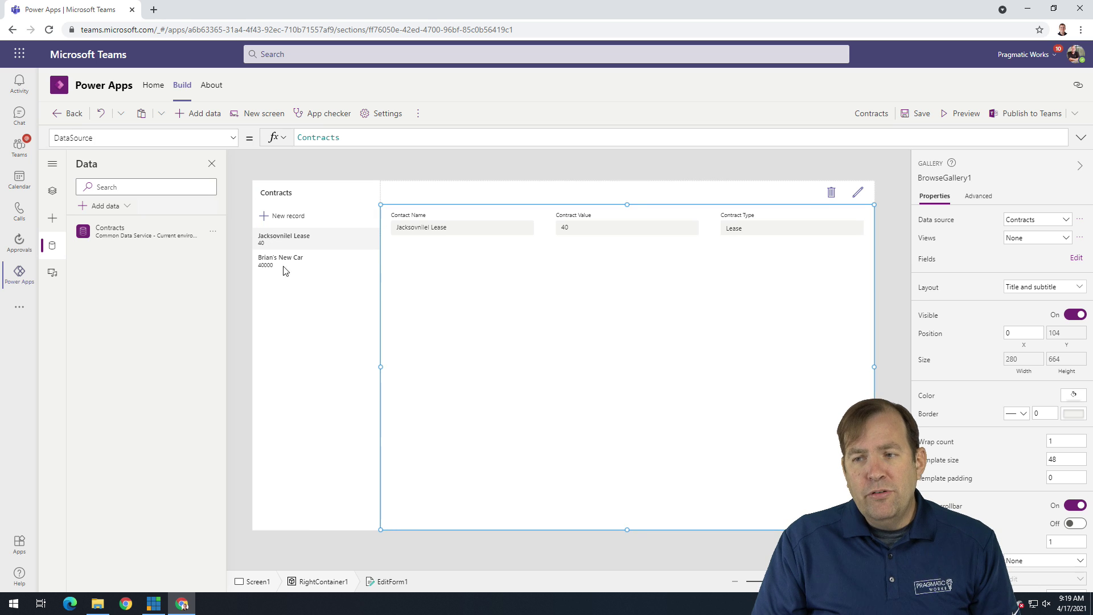
- Prefix the subtitle's Contract Value formula with "$"& so values show as $40 and $40000
left_click(283, 243)
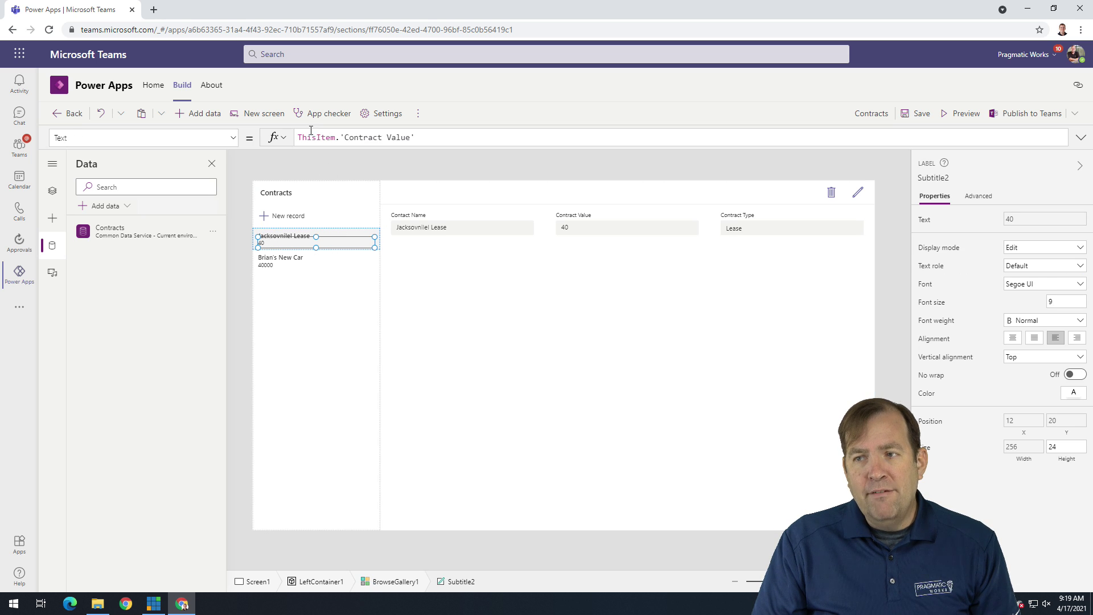
mouse_move(324, 136)
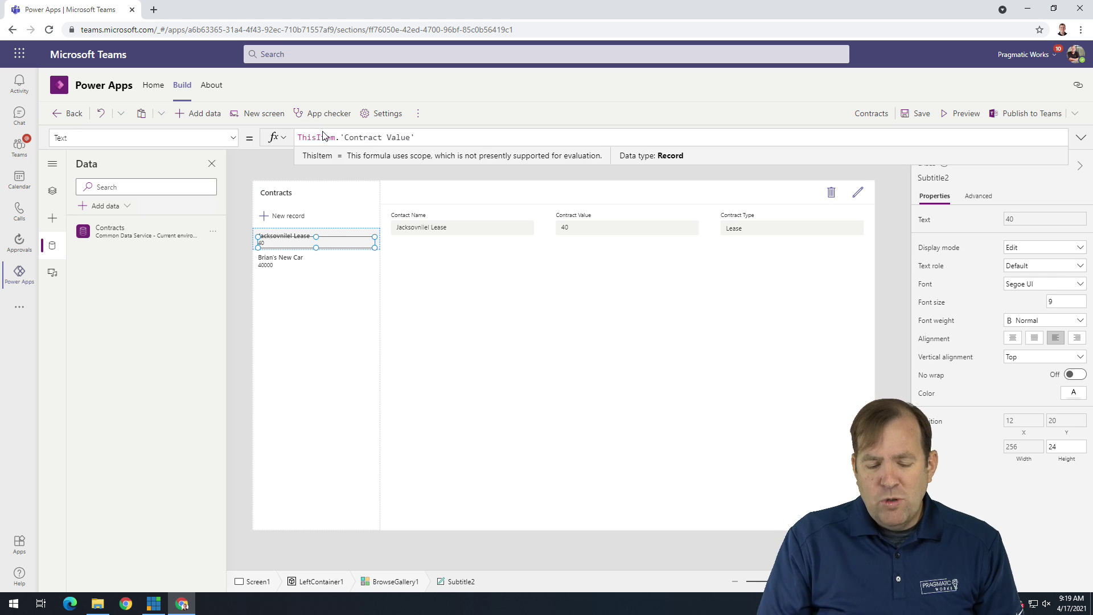
type("\"")
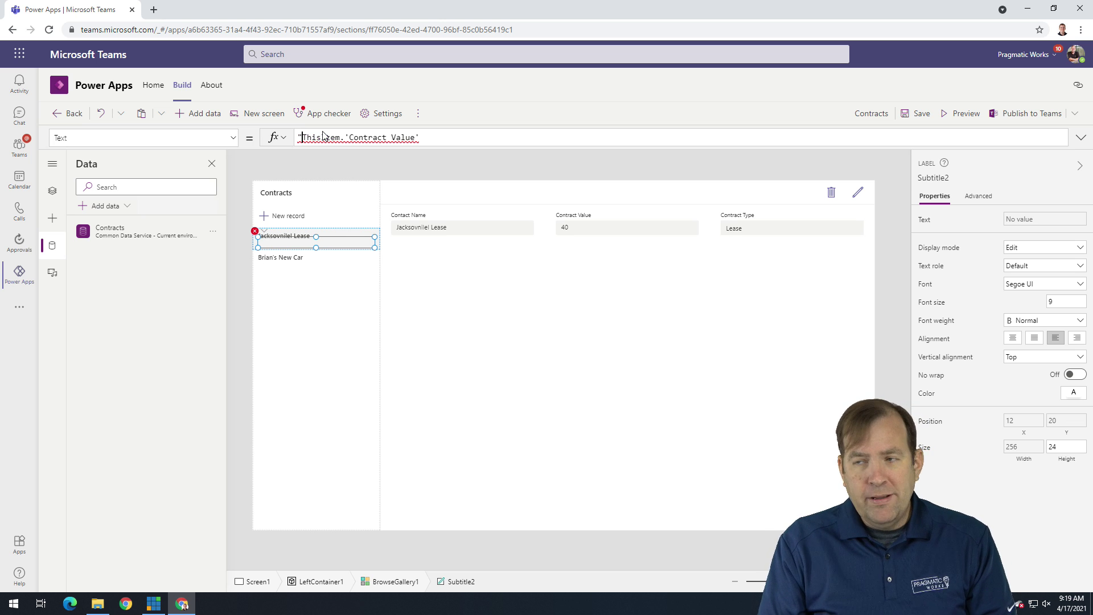
type("$\"&")
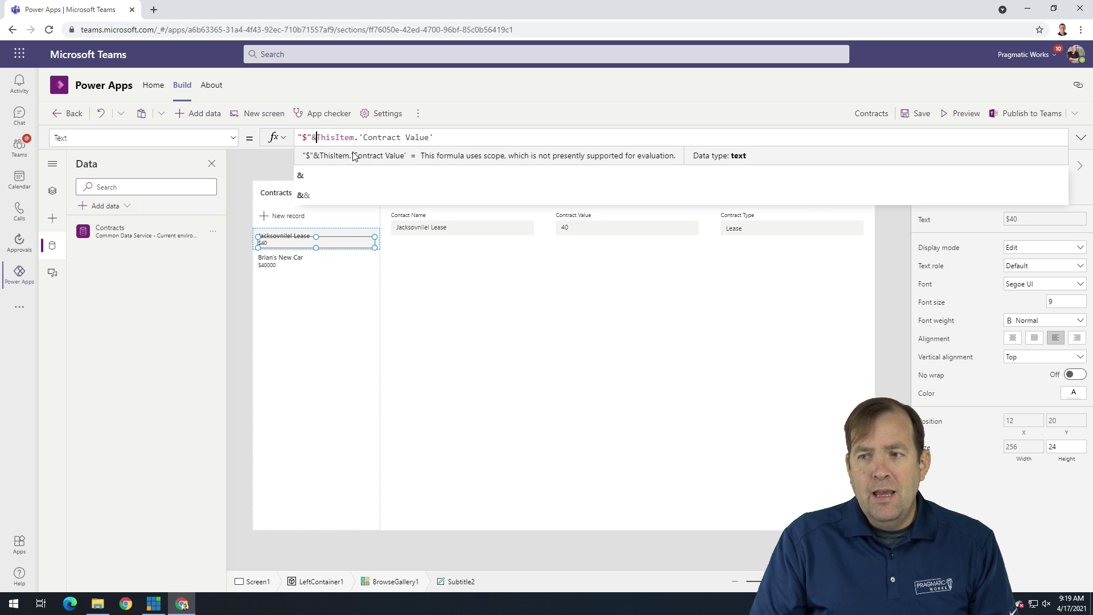
left_click(245, 286)
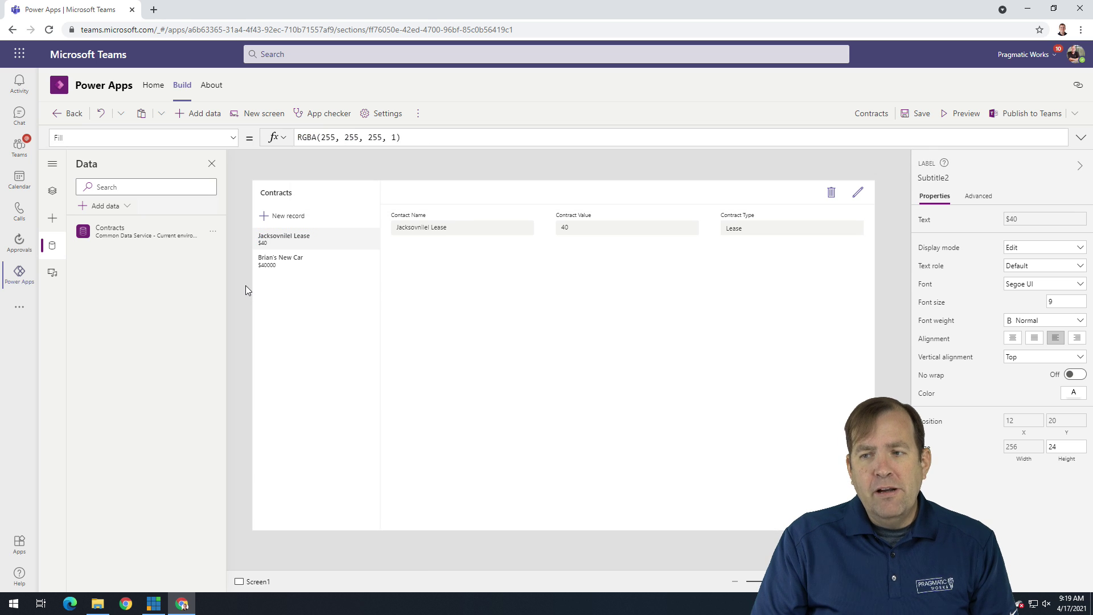
left_click(279, 244)
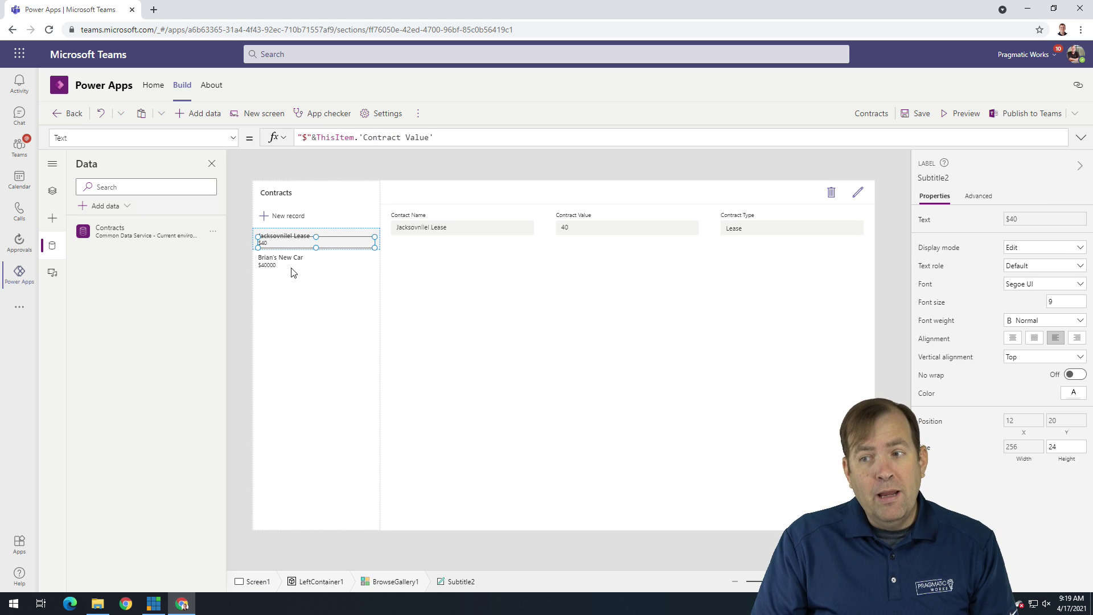
left_click(290, 270)
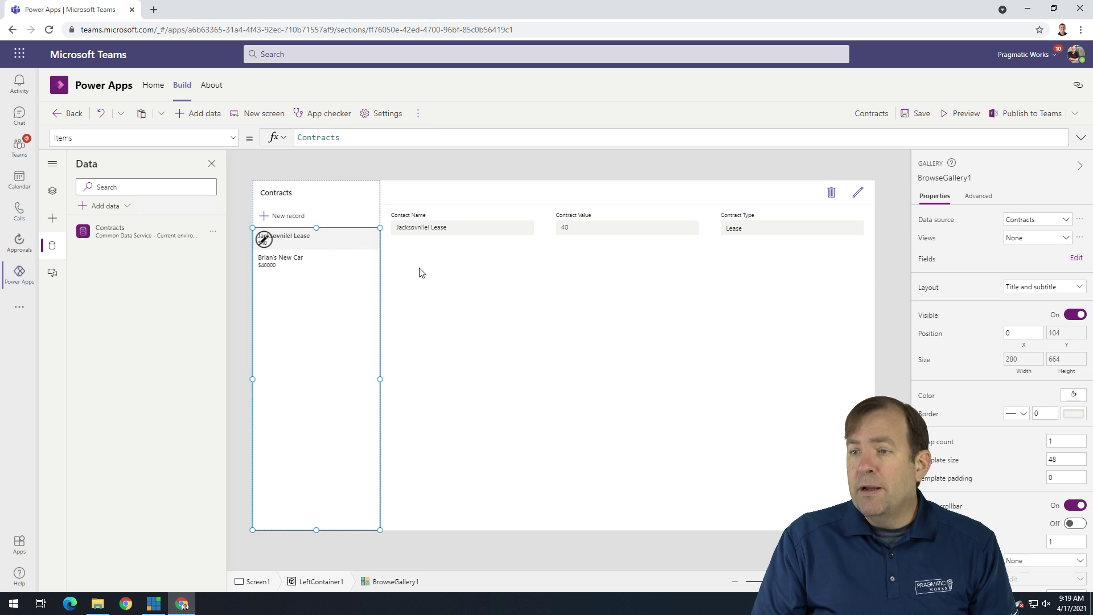
left_click(520, 287)
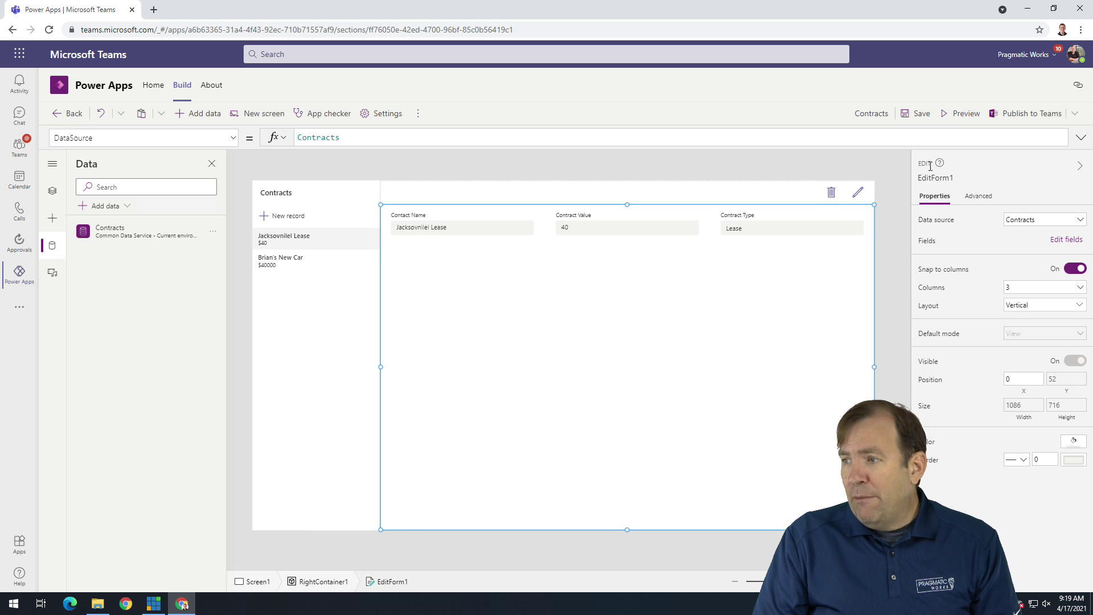
- In preview, add and save a new contract valued 200 with a contract type, then exit preview
left_click(966, 114)
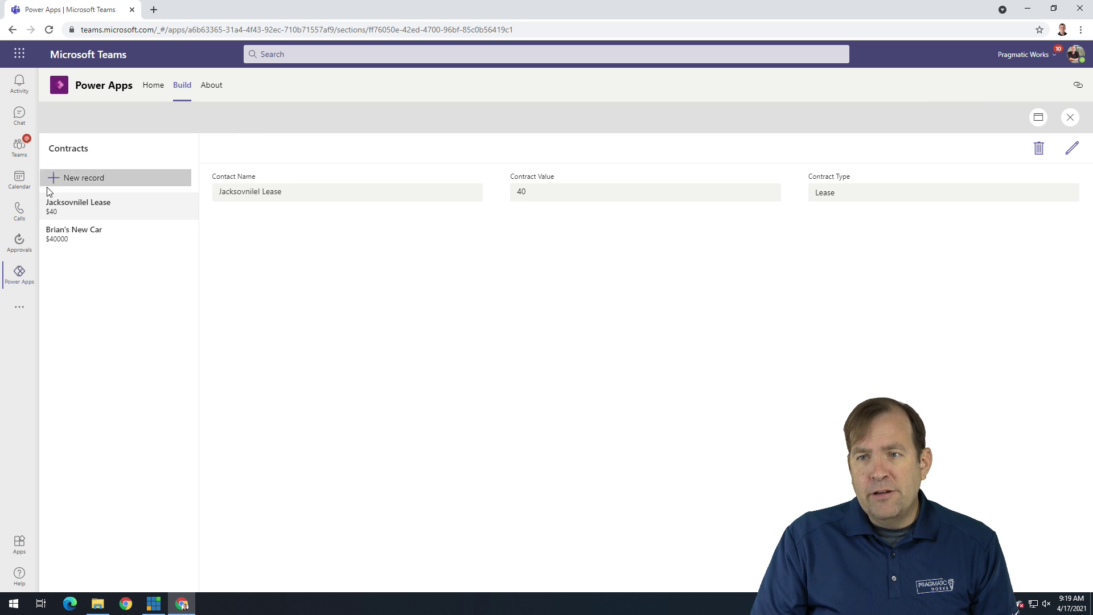
left_click(81, 179)
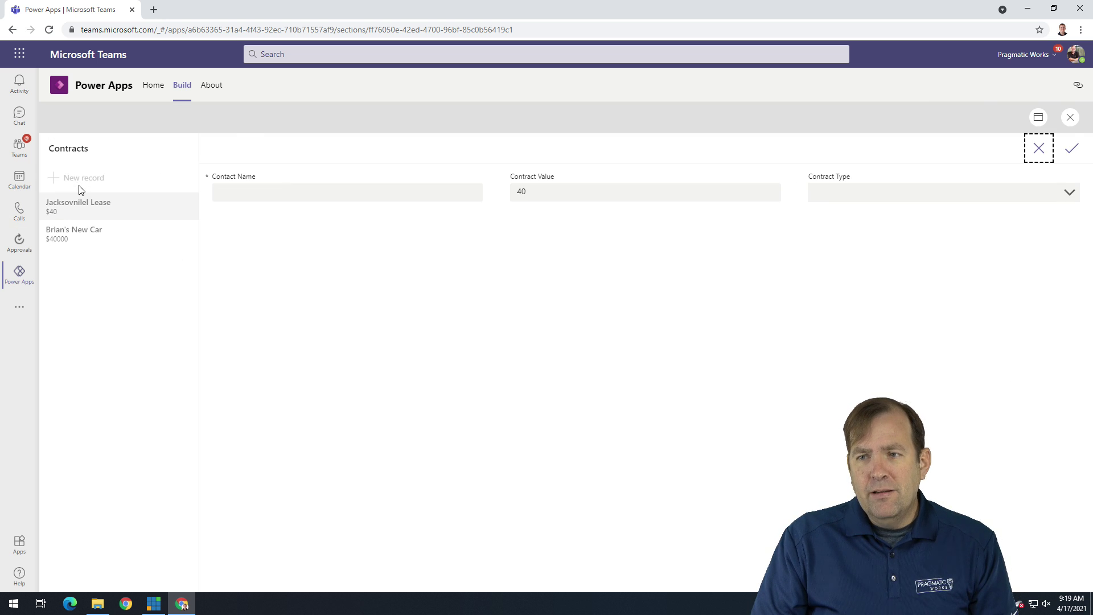
left_click(261, 195)
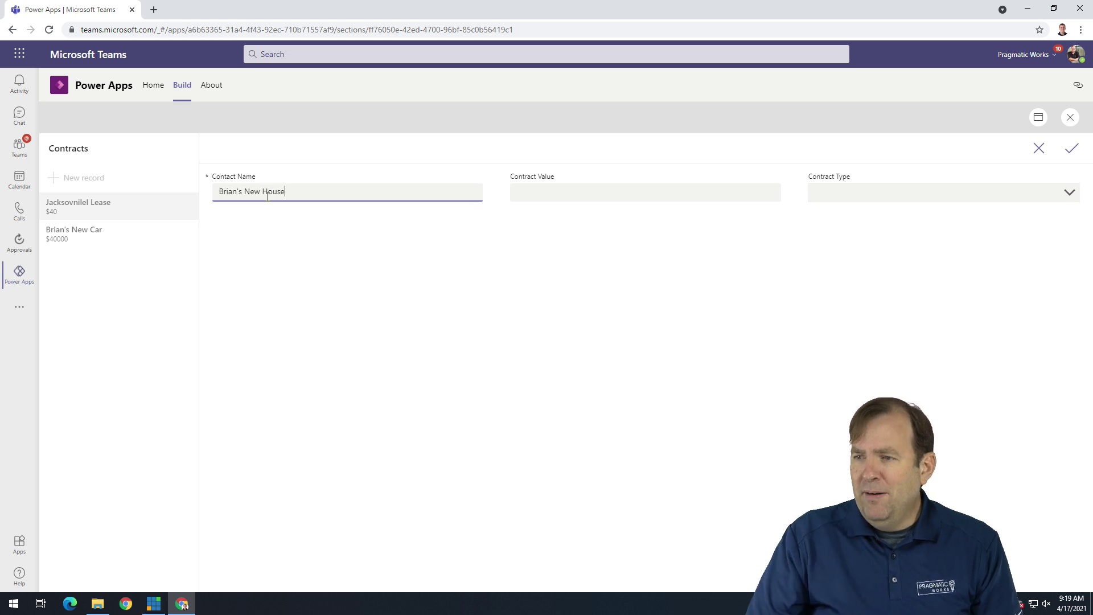
left_click(572, 194)
type("200")
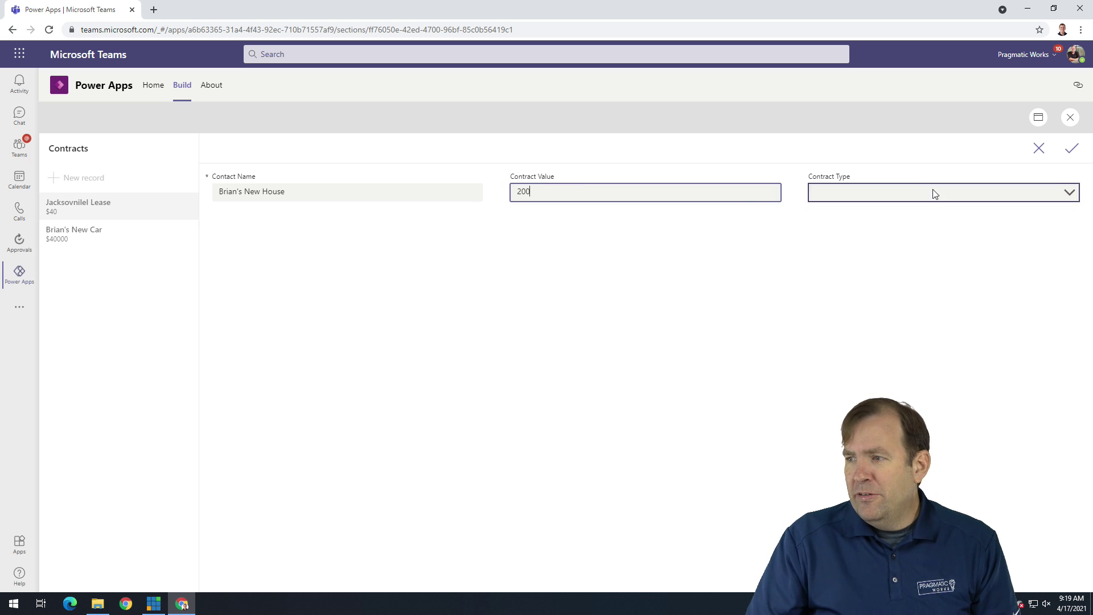
left_click(910, 191)
left_click(892, 202)
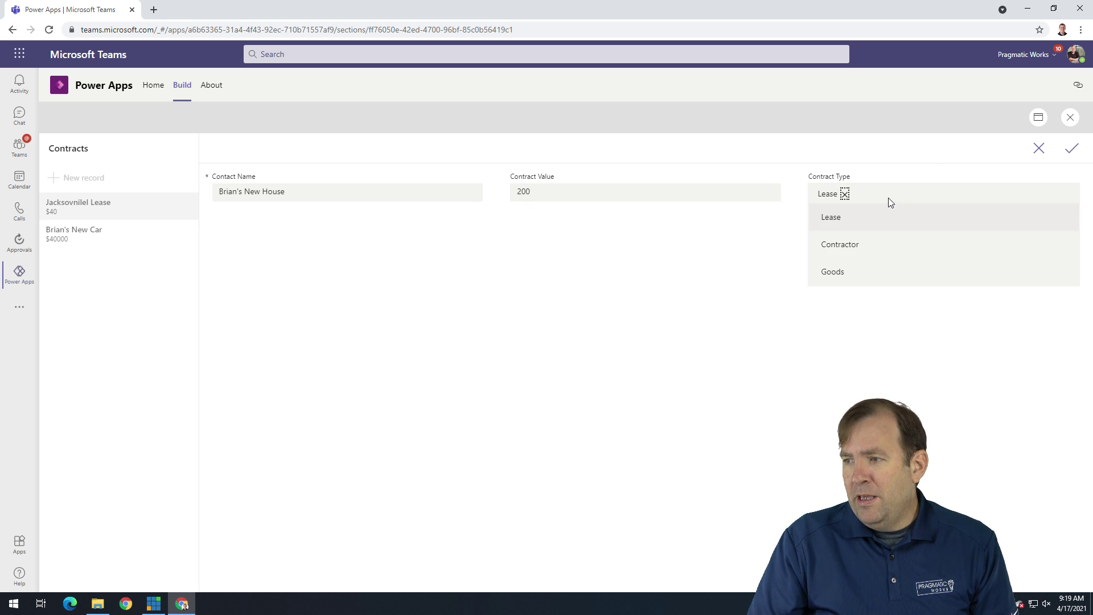
left_click(871, 221)
left_click(1074, 150)
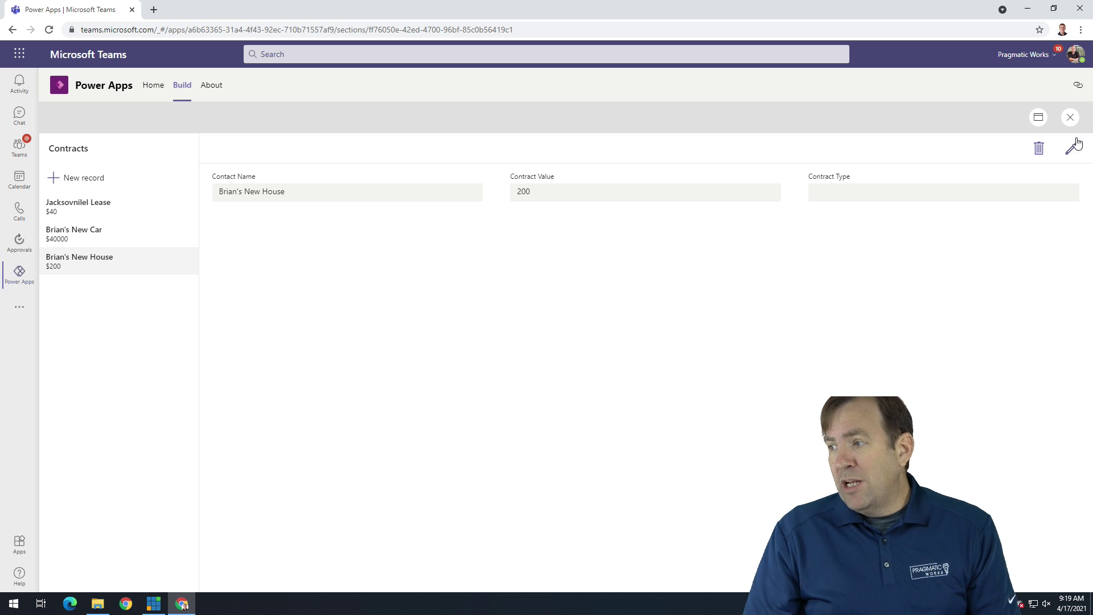
left_click(1070, 117)
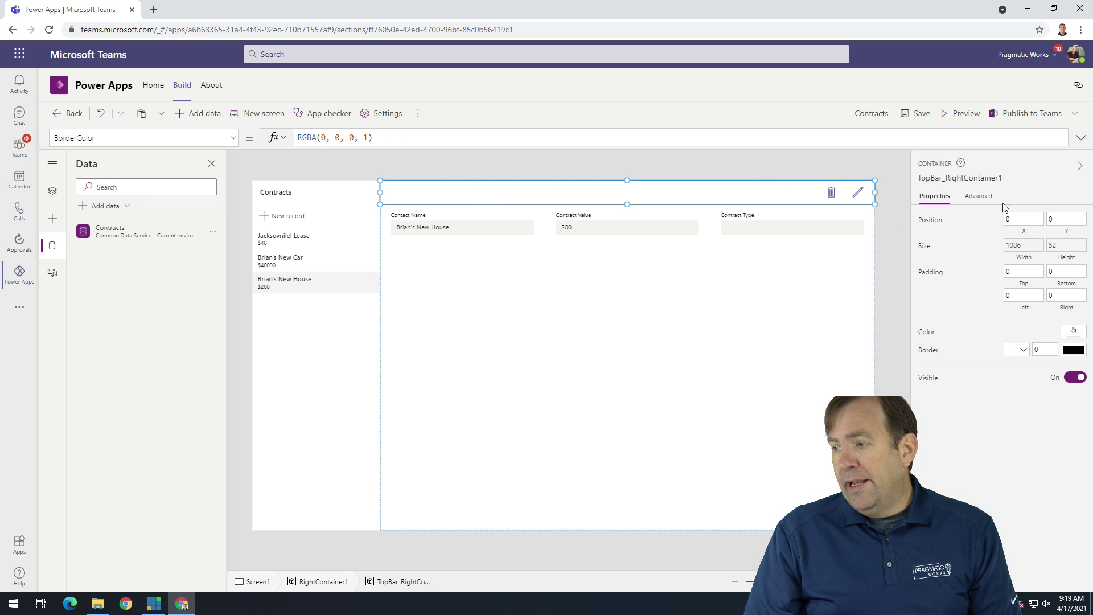
- Fill the header bar with dark purple and make the delete and edit icons white
left_click(1073, 330)
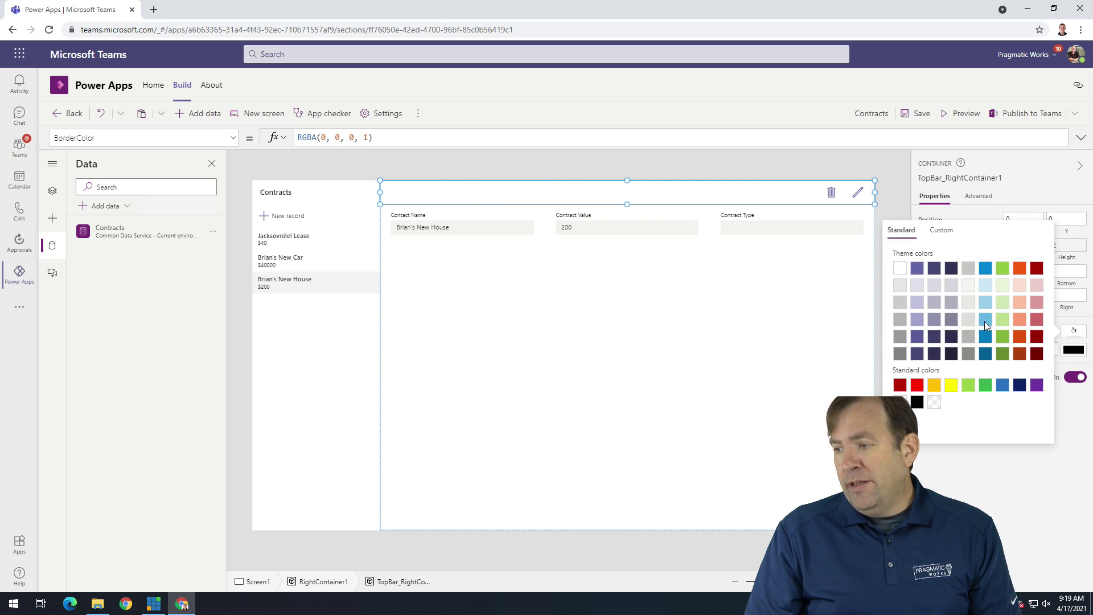
left_click(937, 270)
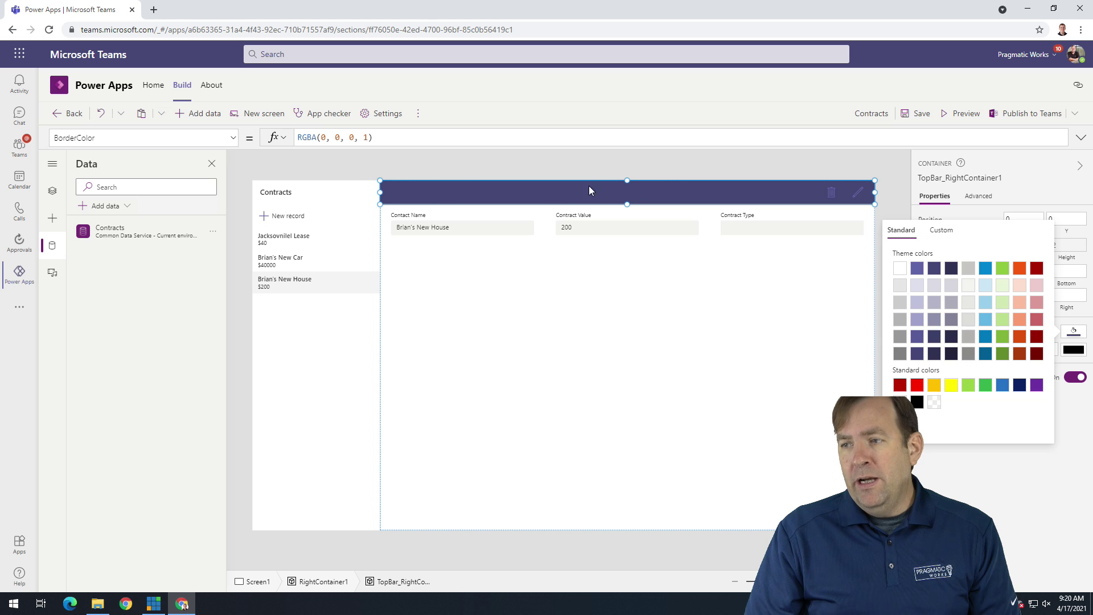
left_click(829, 191)
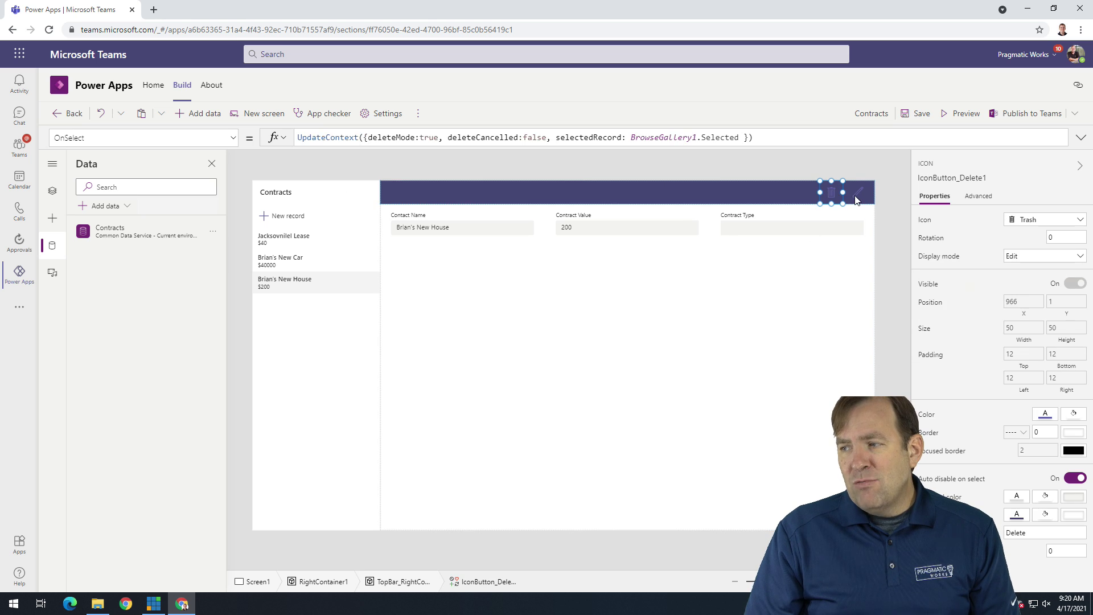
left_click(856, 196, "shift")
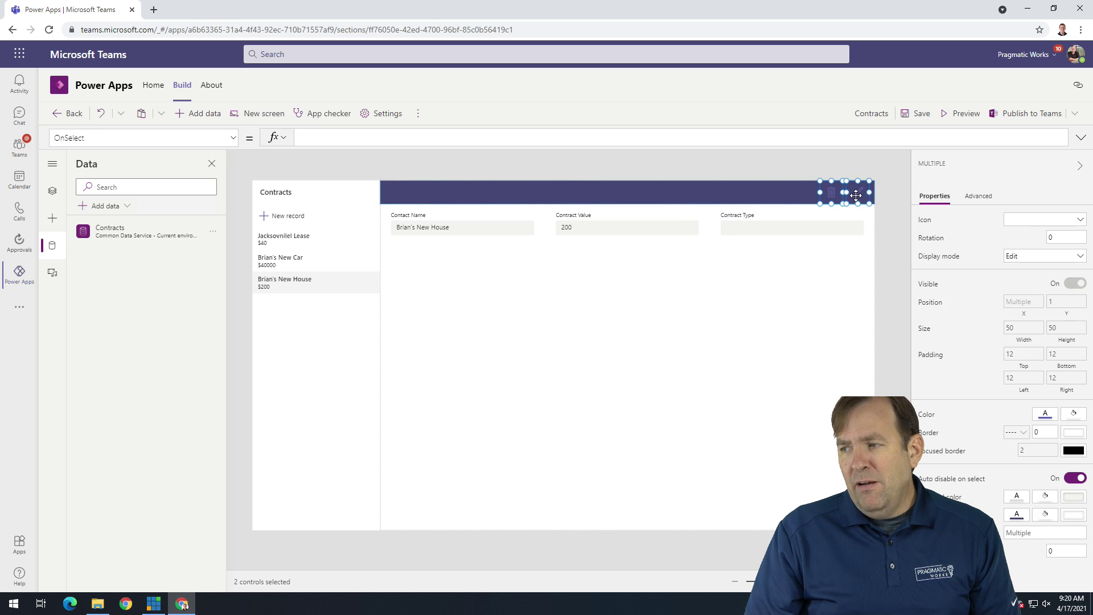
left_click(1047, 413)
left_click(866, 353)
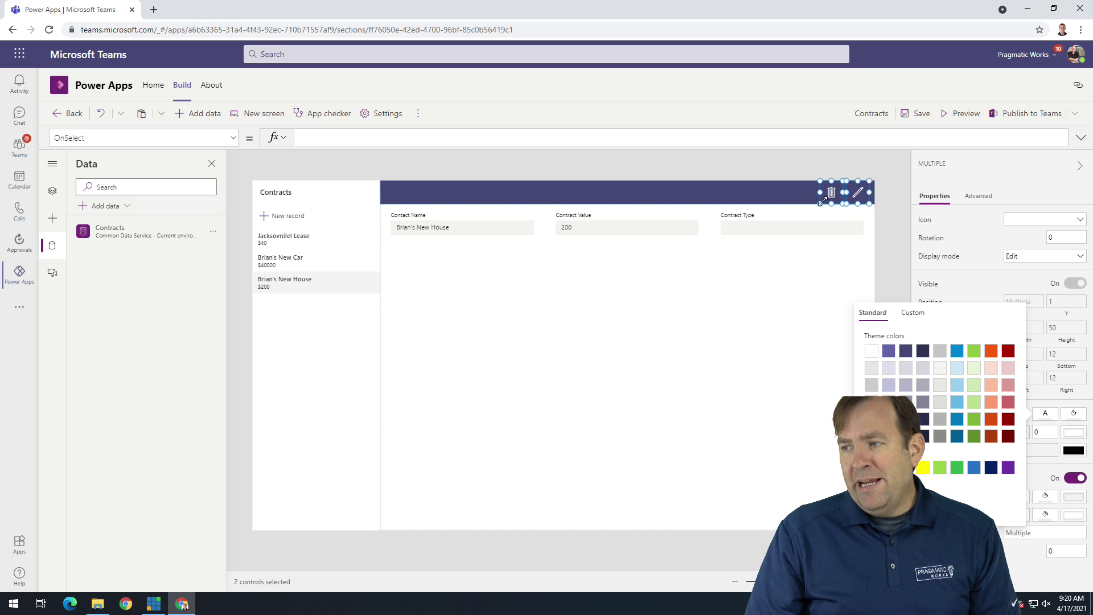
- On the contract edit form, make the header cancel and save icons white
left_click(790, 291)
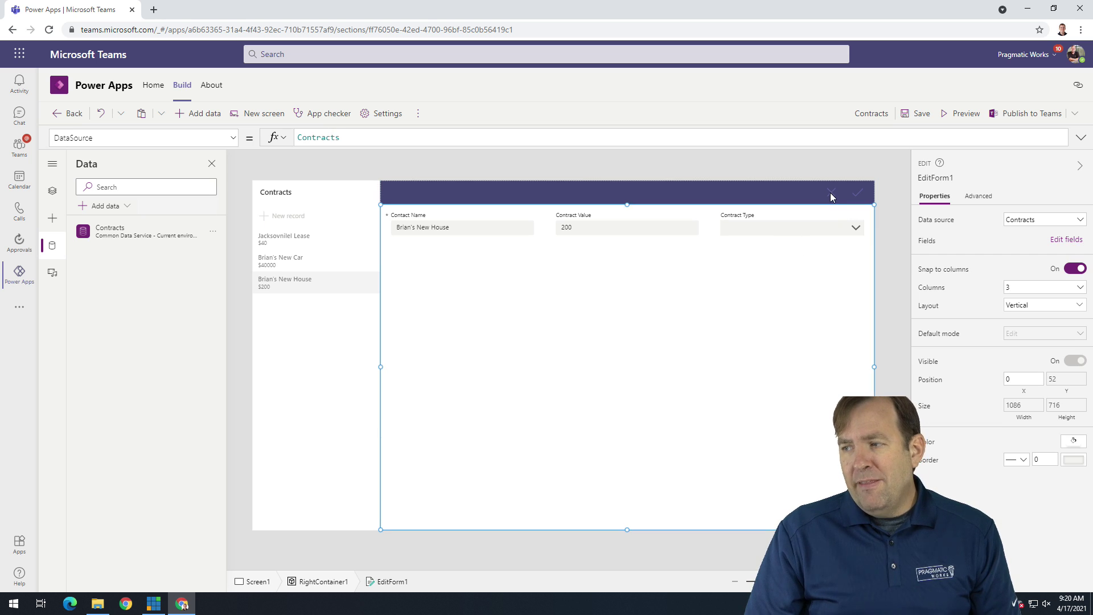
left_click(831, 192)
left_click(859, 198, "shift")
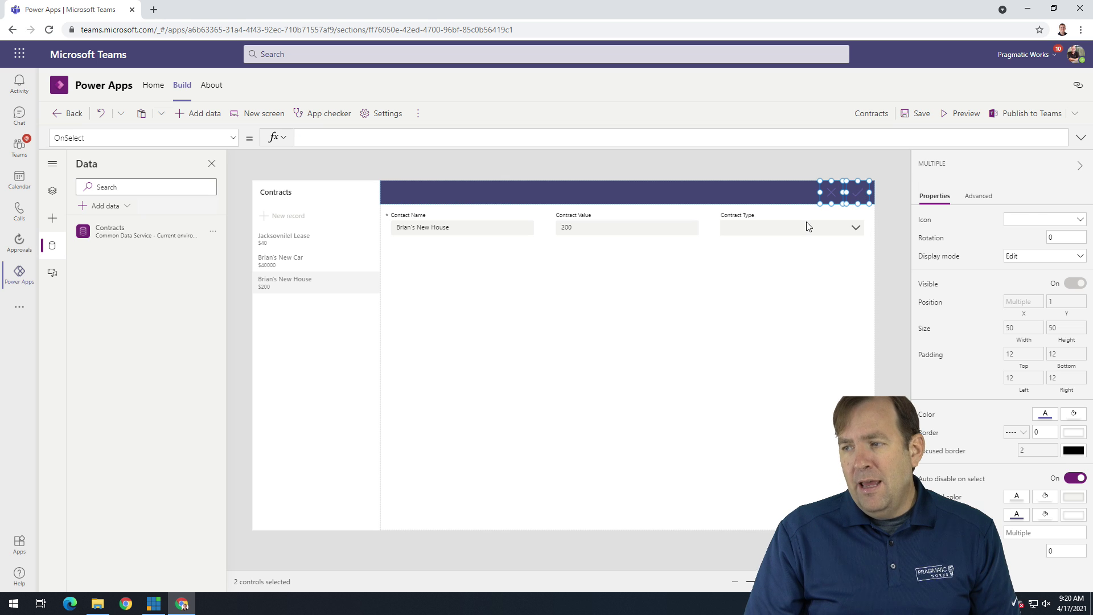
left_click(715, 265)
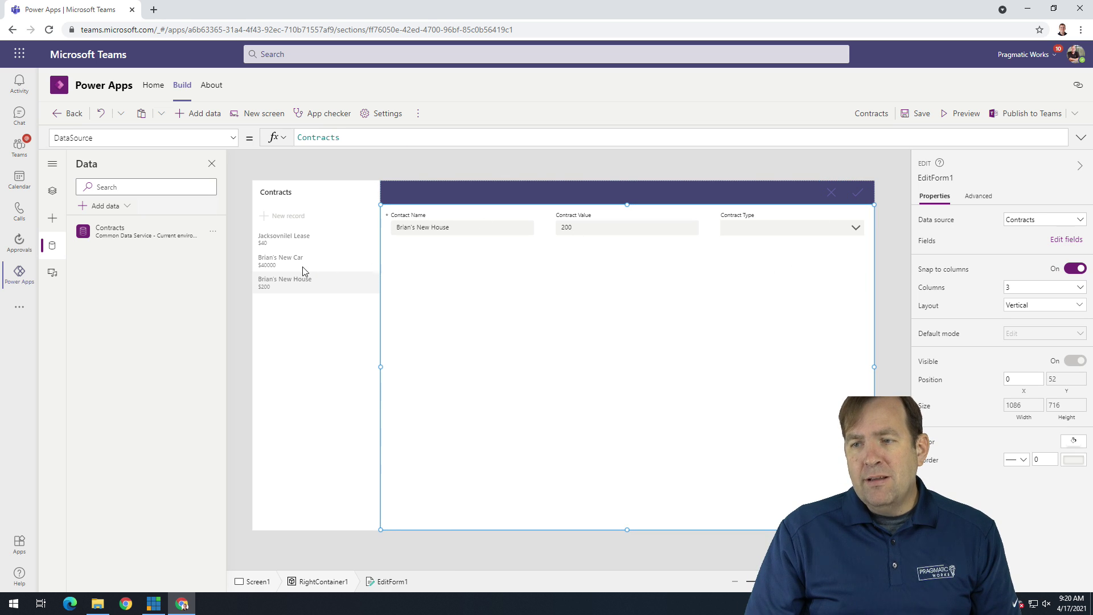
left_click(831, 193, "alt")
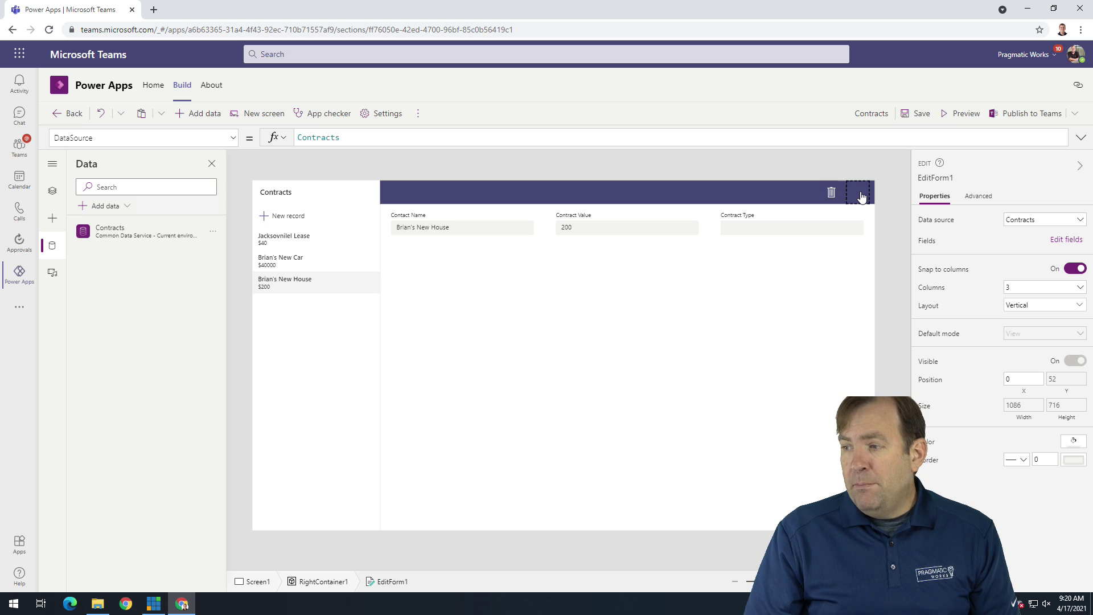
left_click(862, 196, "alt")
left_click(862, 193)
left_click(831, 192, "shift")
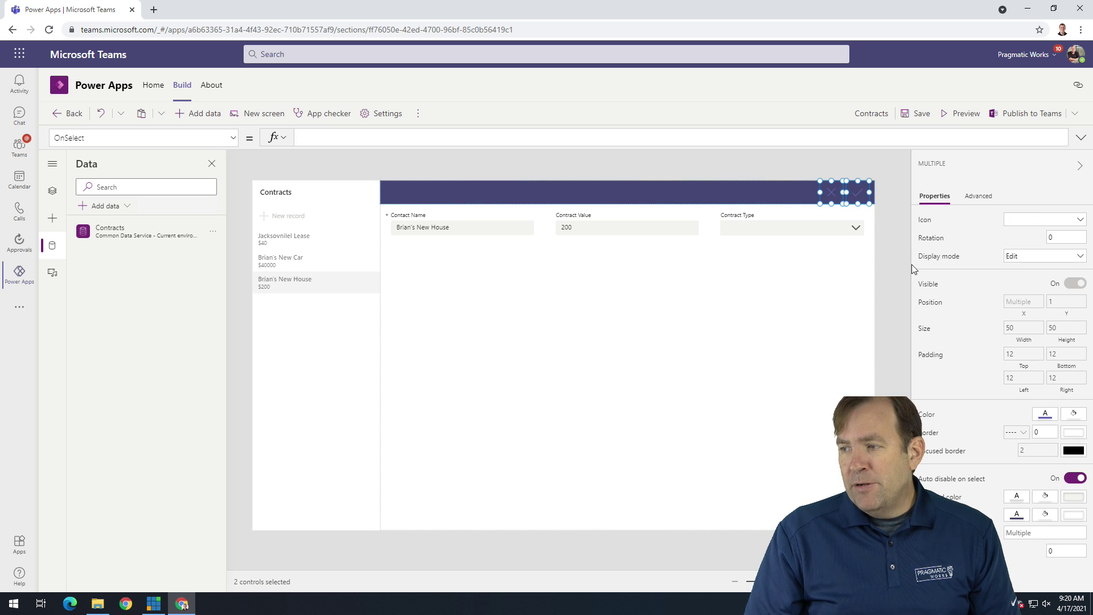
left_click(1046, 419)
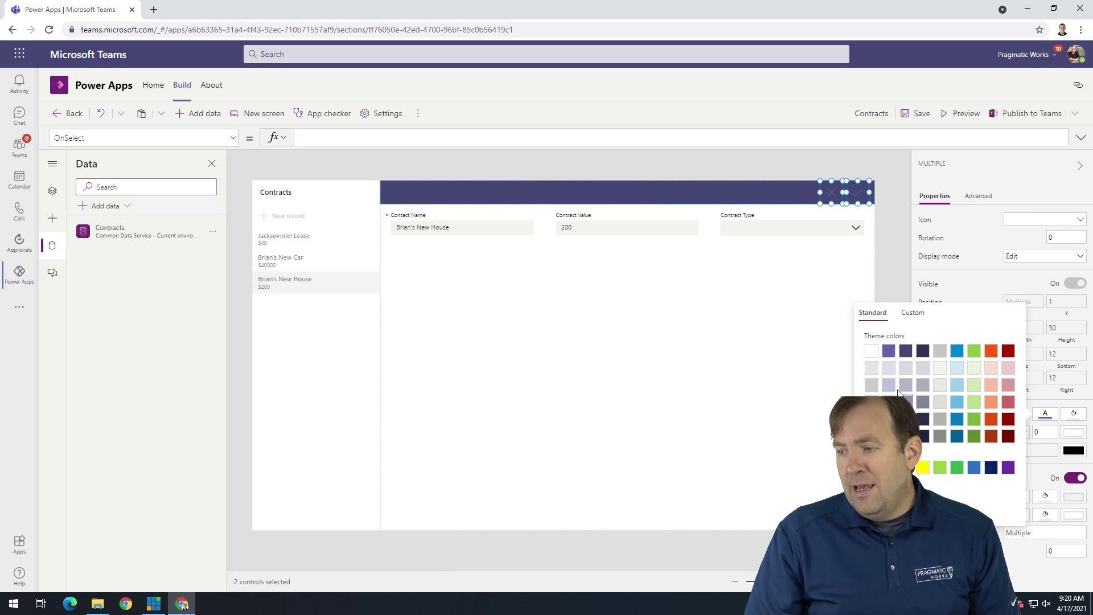
left_click(868, 351)
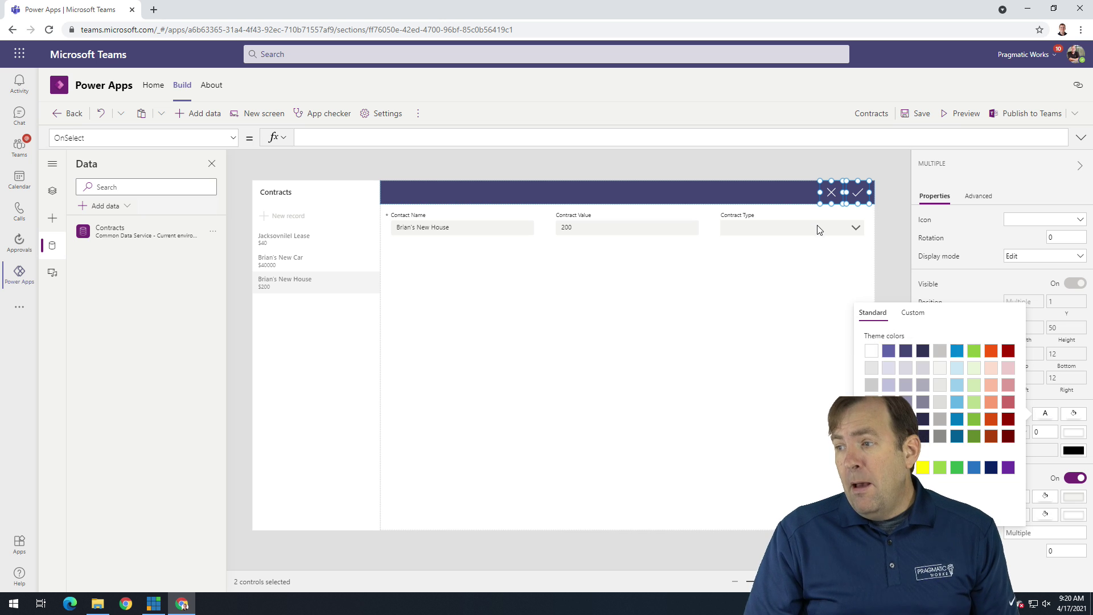
key("Escape")
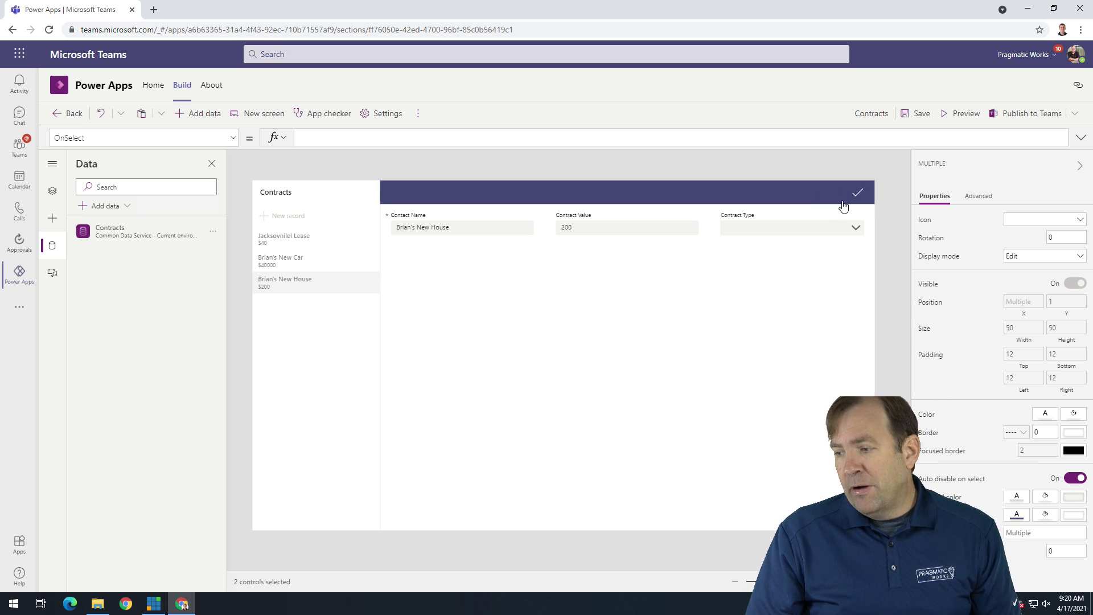
left_click(852, 200)
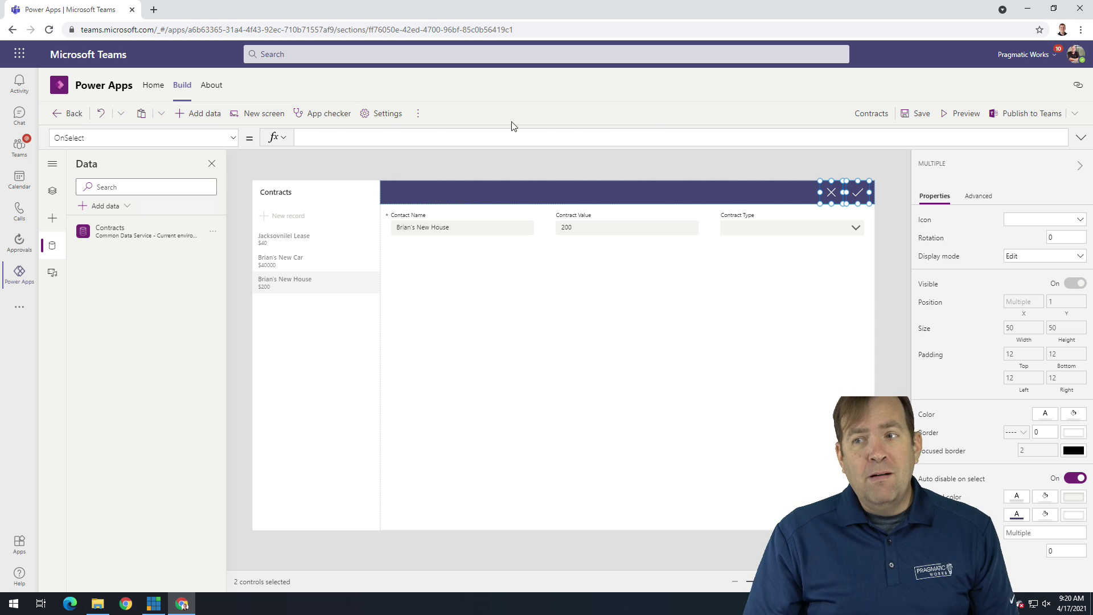
- Add a test Label from the Insert list, move it, delete it, then save the app
left_click(53, 219)
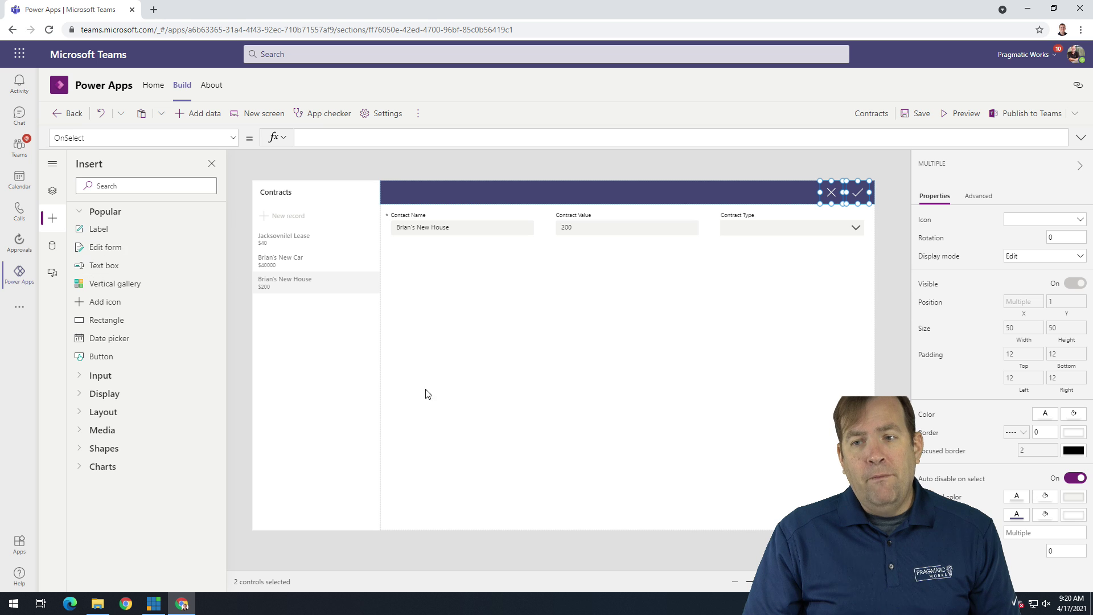
left_click(437, 399)
left_click(109, 229)
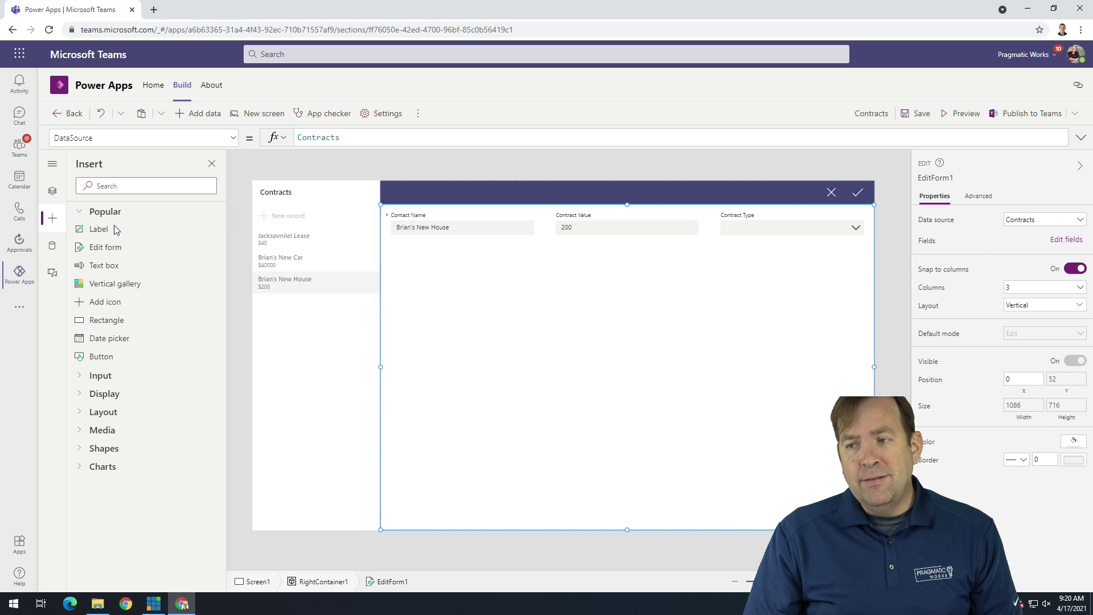
left_click_drag(344, 201, 385, 180)
key("Delete")
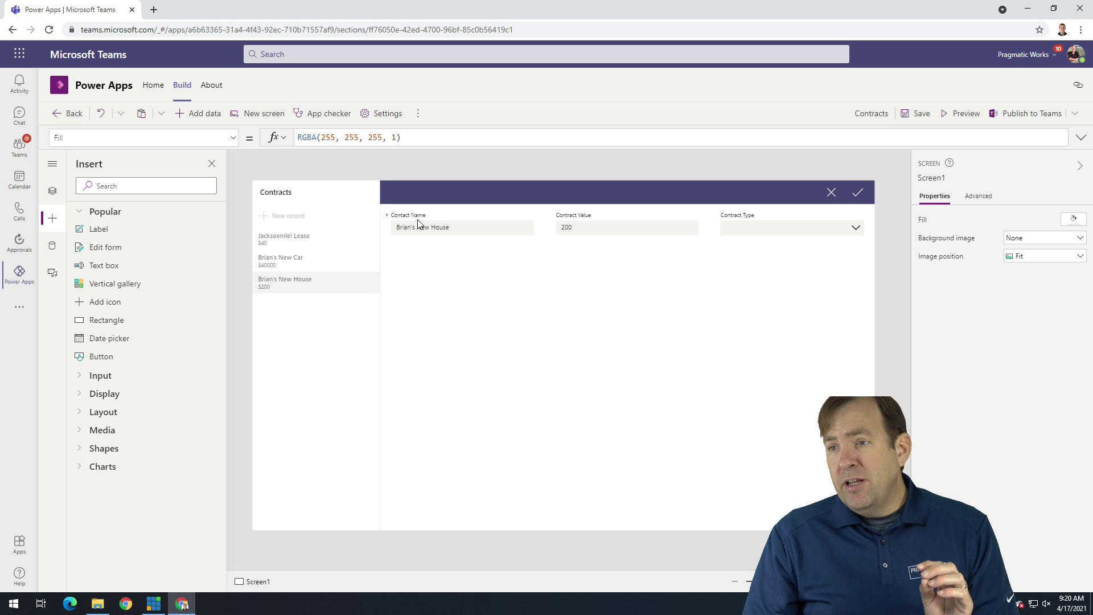
left_click(295, 195)
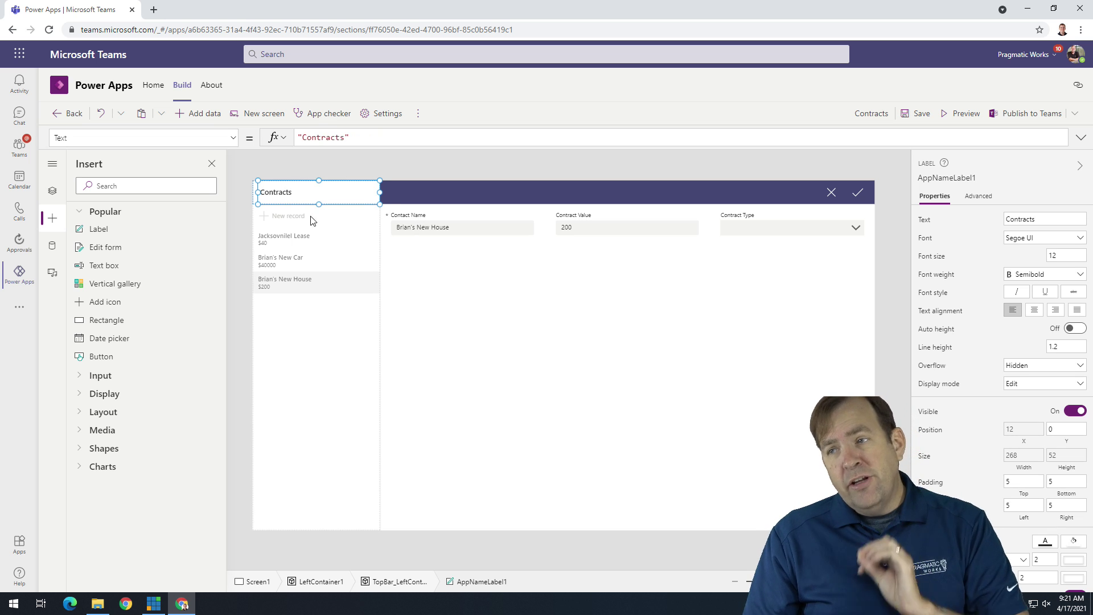
left_click(904, 118)
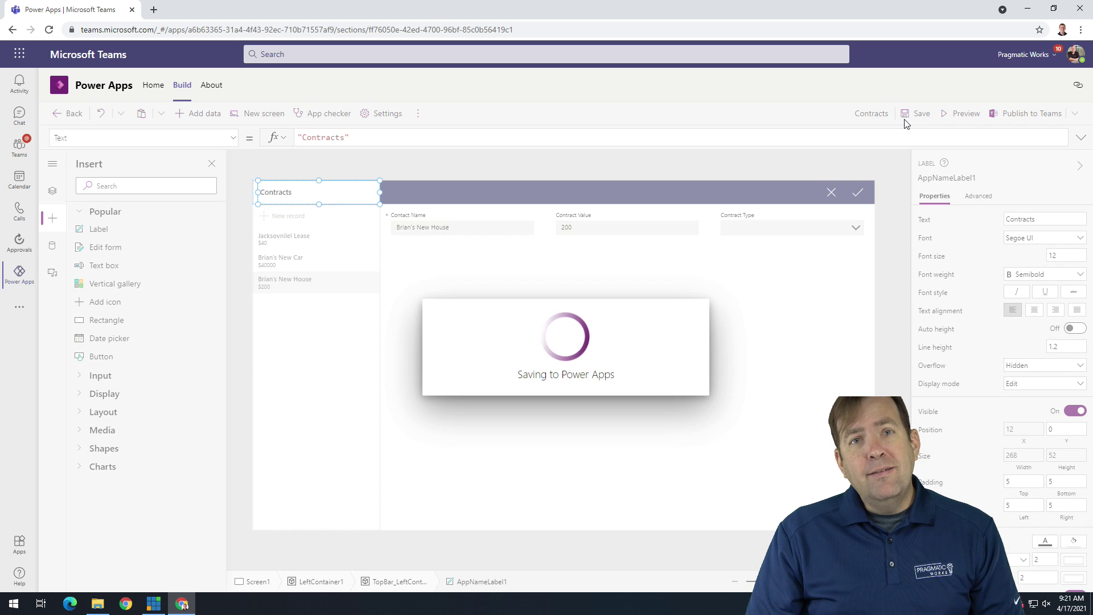
- Publish the Contracts app to Teams as a tab in the Office - Brian General channel
left_click(1024, 119)
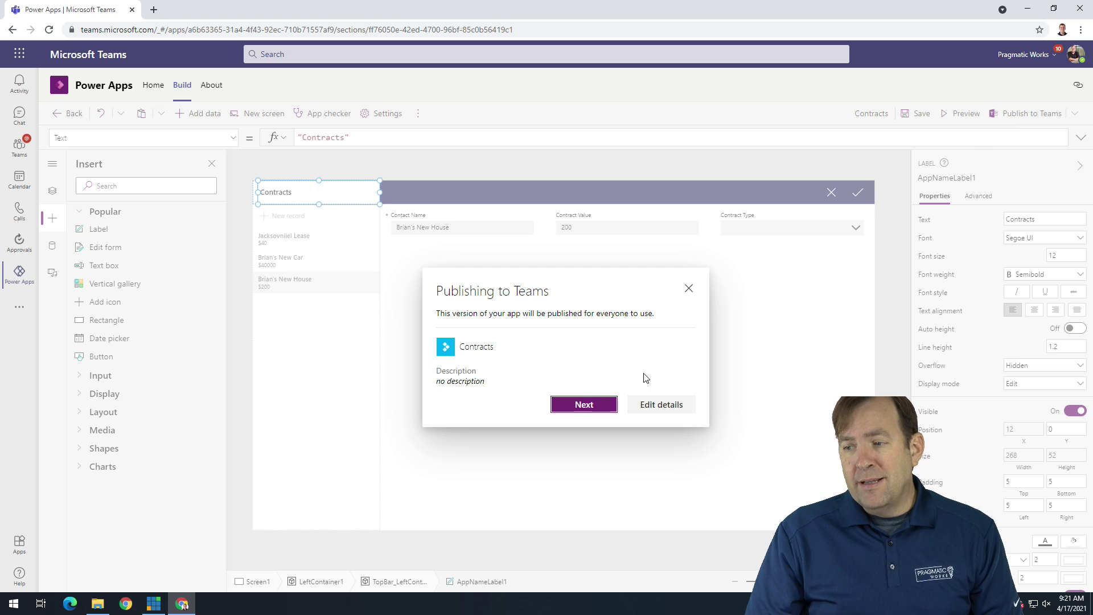
left_click(584, 404)
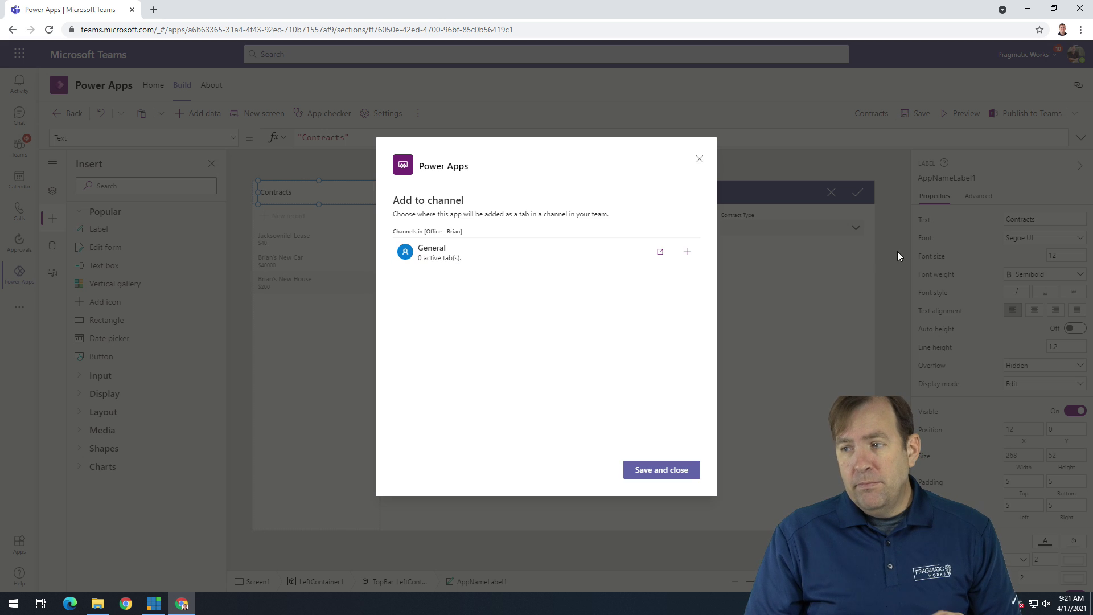
left_click(687, 252)
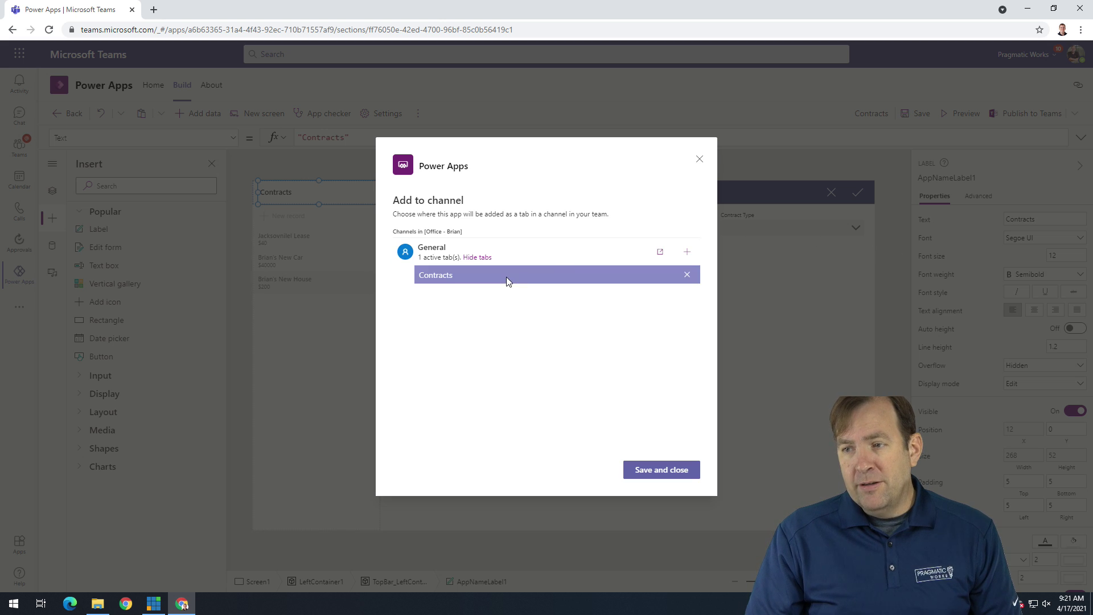
left_click(669, 473)
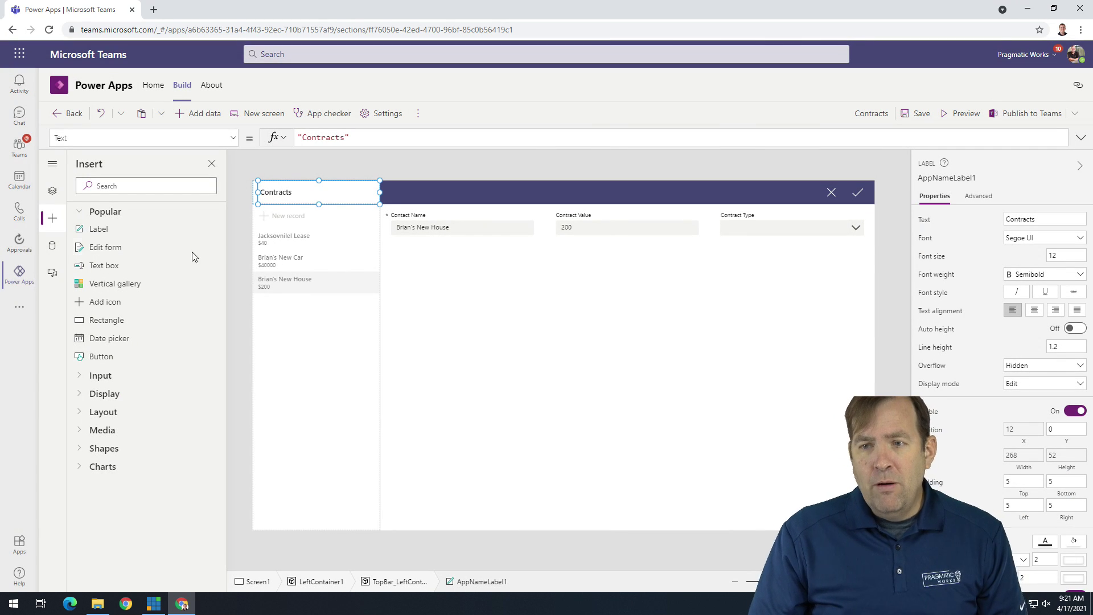
left_click(25, 149)
- Open Office - Brian General, view the Contracts tab, then the Manage ideas tab
scroll(150, 365, "down", 5)
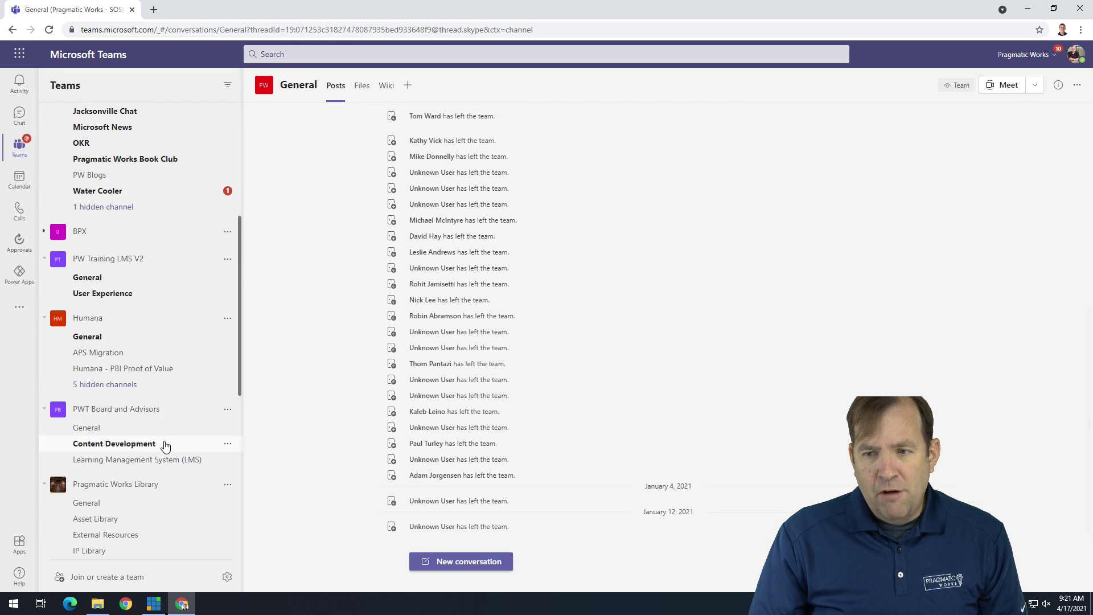
scroll(165, 446, "down", 7)
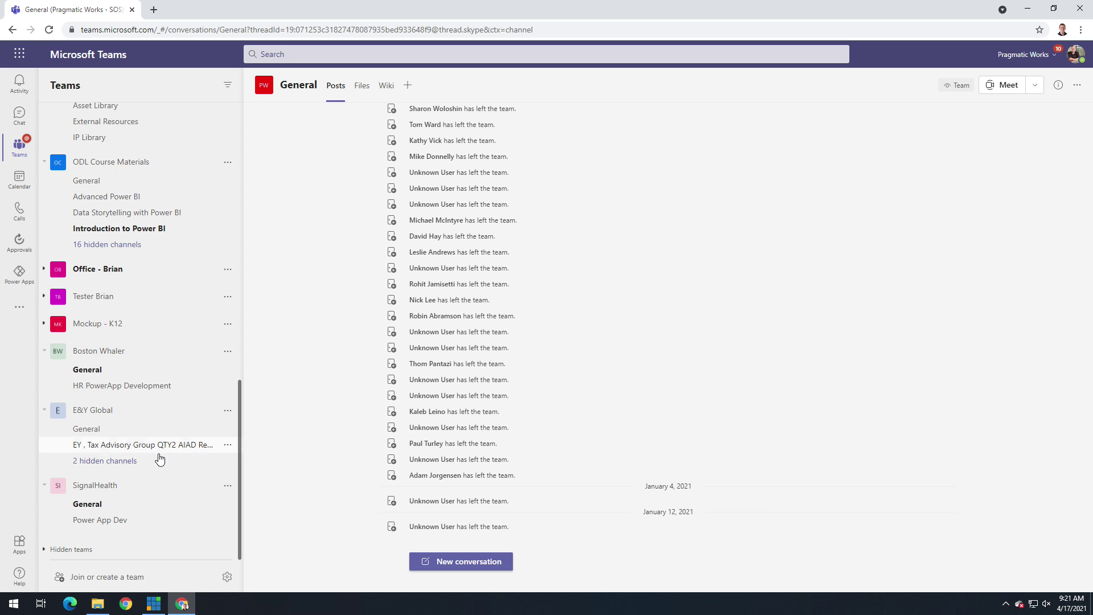
scroll(158, 464, "up", 2)
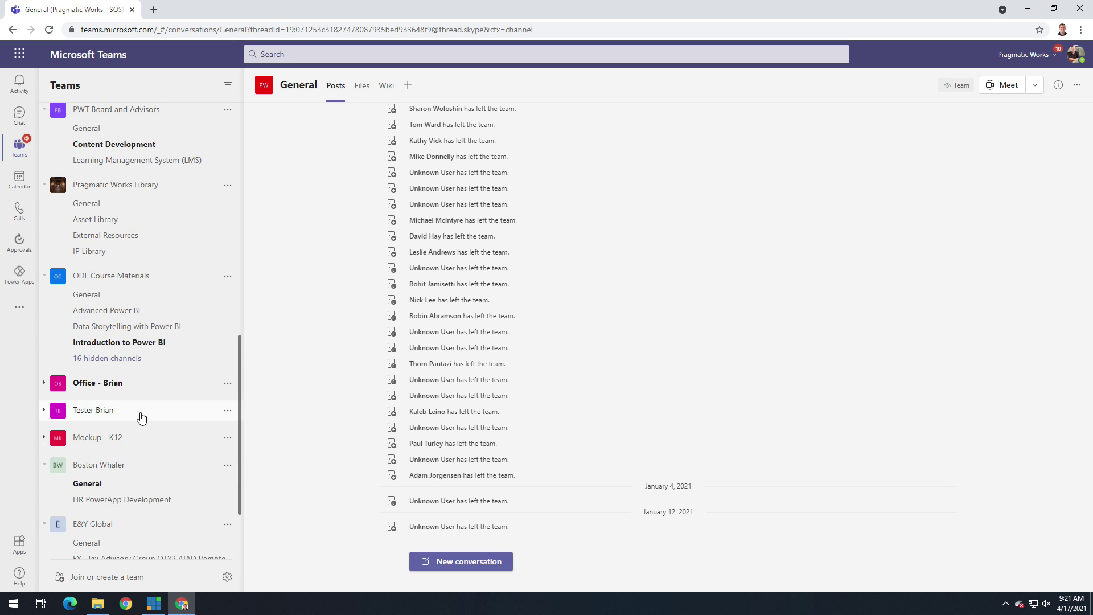
left_click(137, 386)
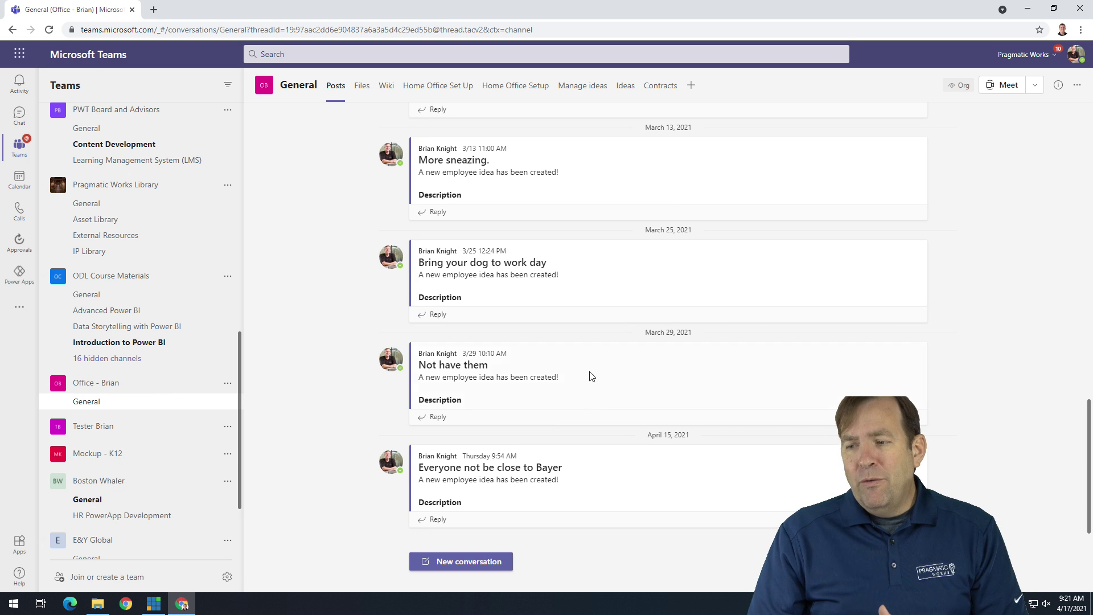
left_click(669, 87)
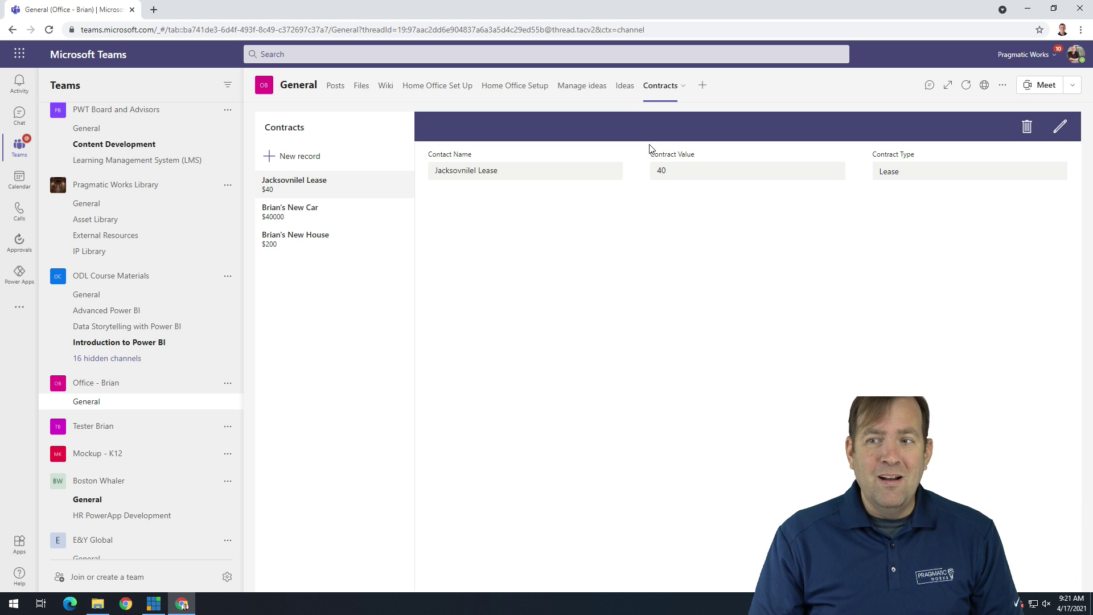
left_click(598, 90)
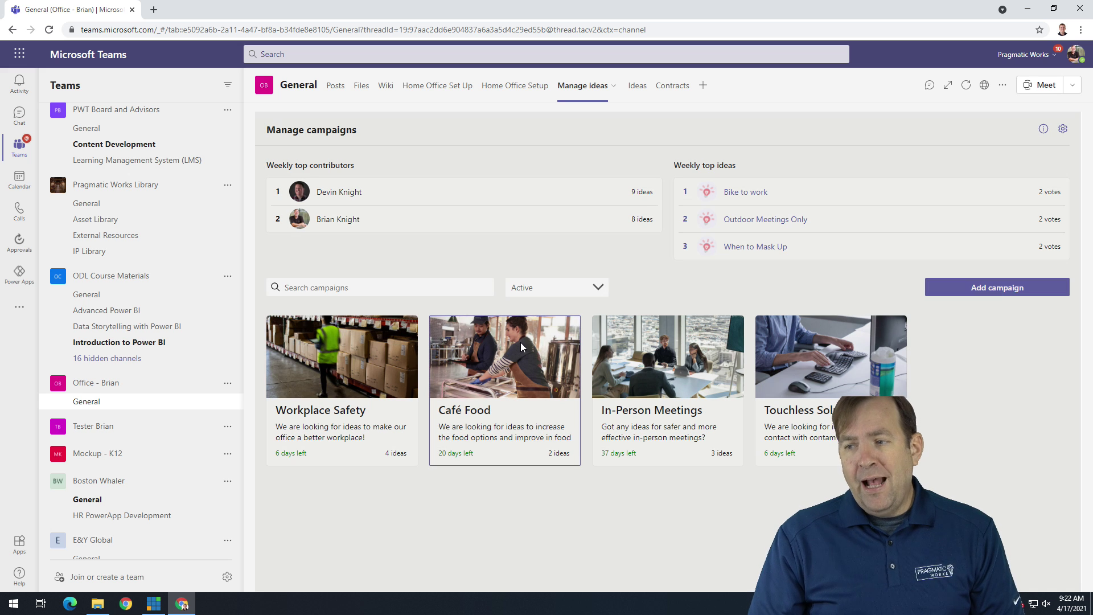
left_click(521, 347)
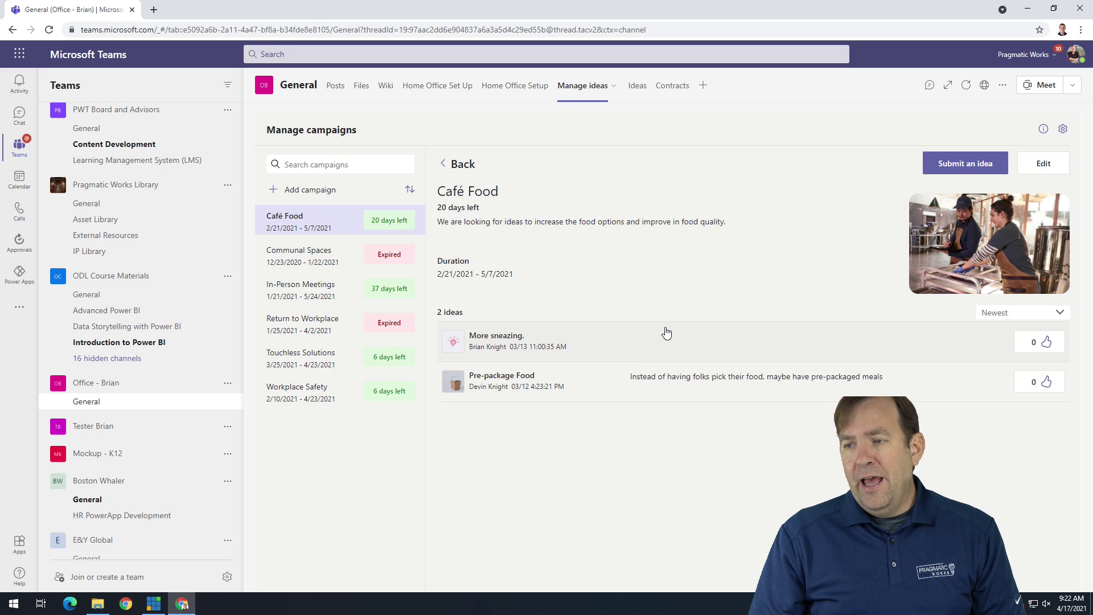
left_click(965, 164)
left_click(566, 213)
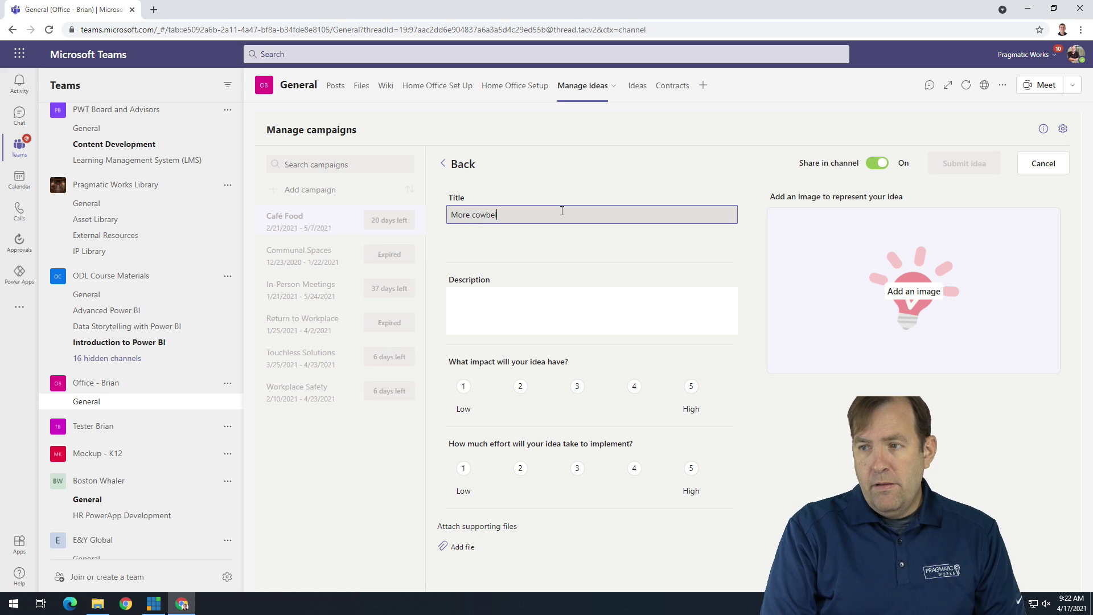
type("More cowbell")
left_click(517, 292)
type("fsdfsdfsd")
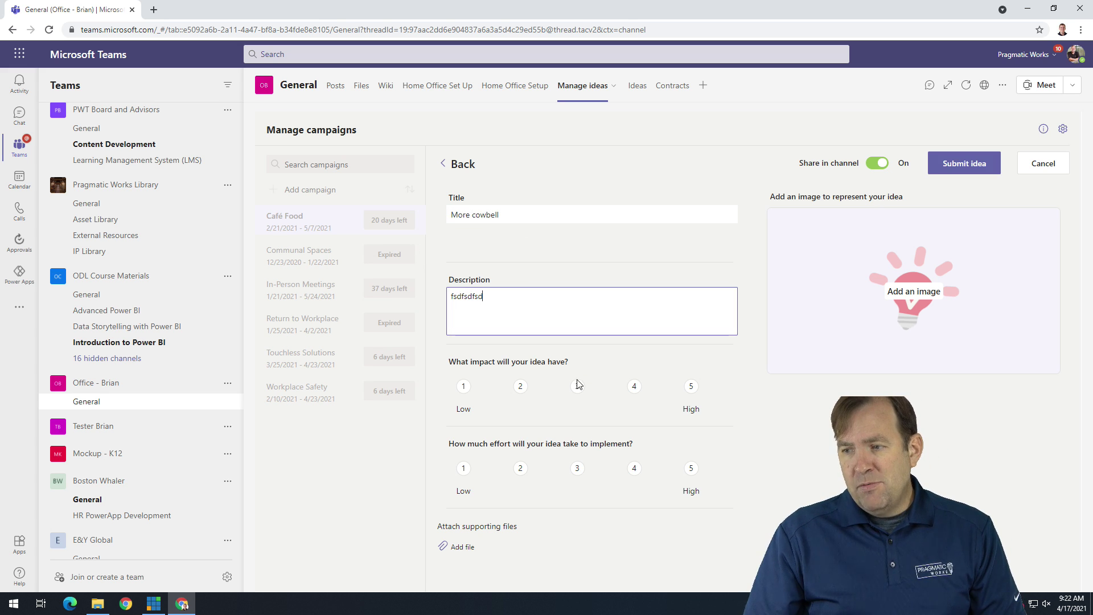
left_click(578, 386)
left_click(577, 468)
left_click(950, 166)
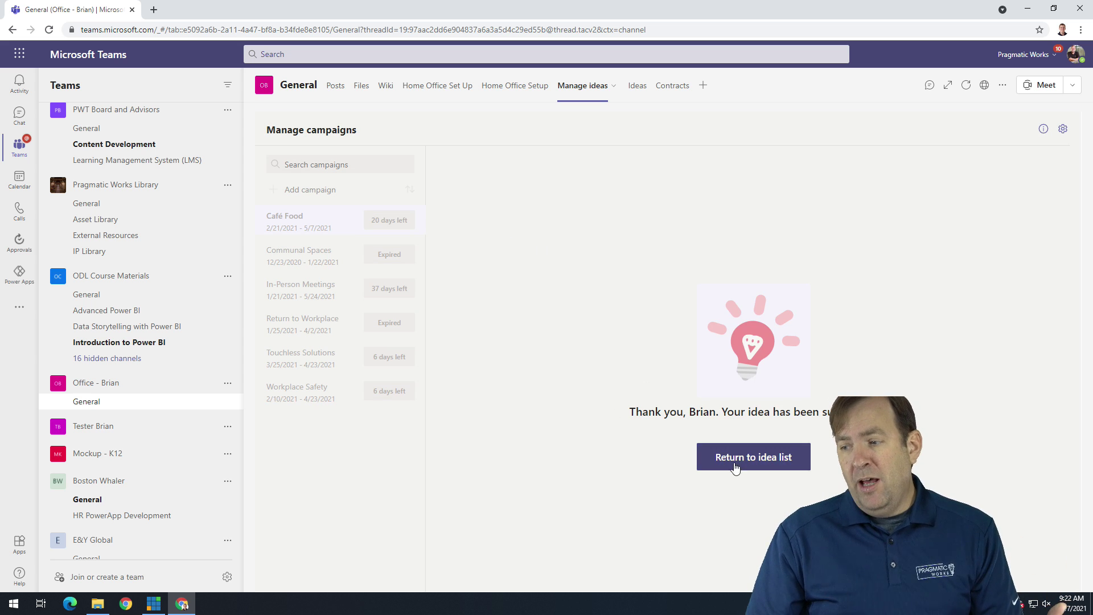
left_click(736, 467)
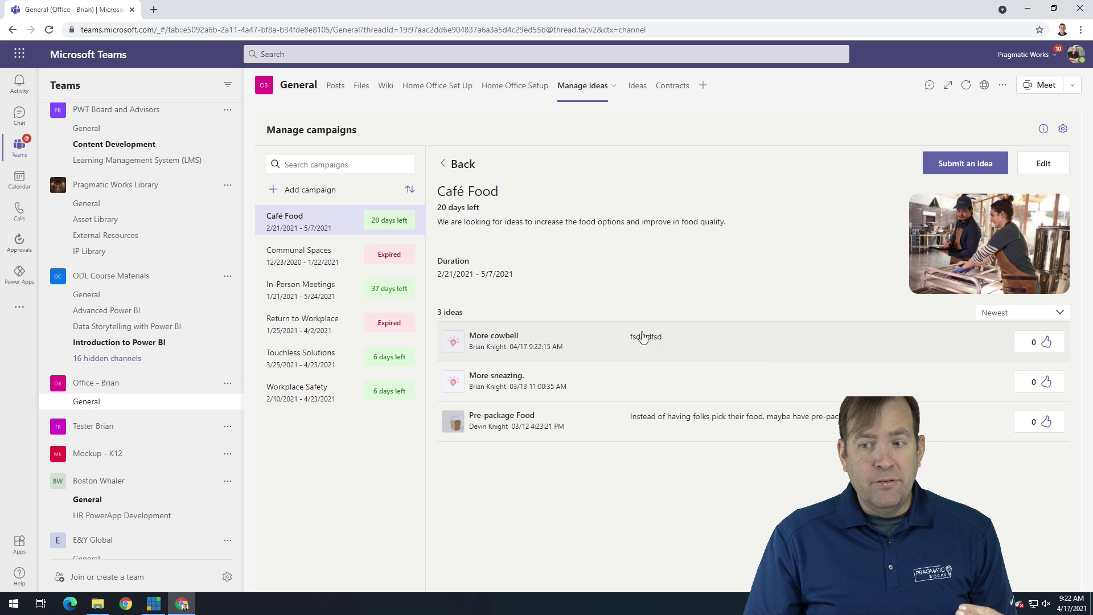
left_click(336, 86)
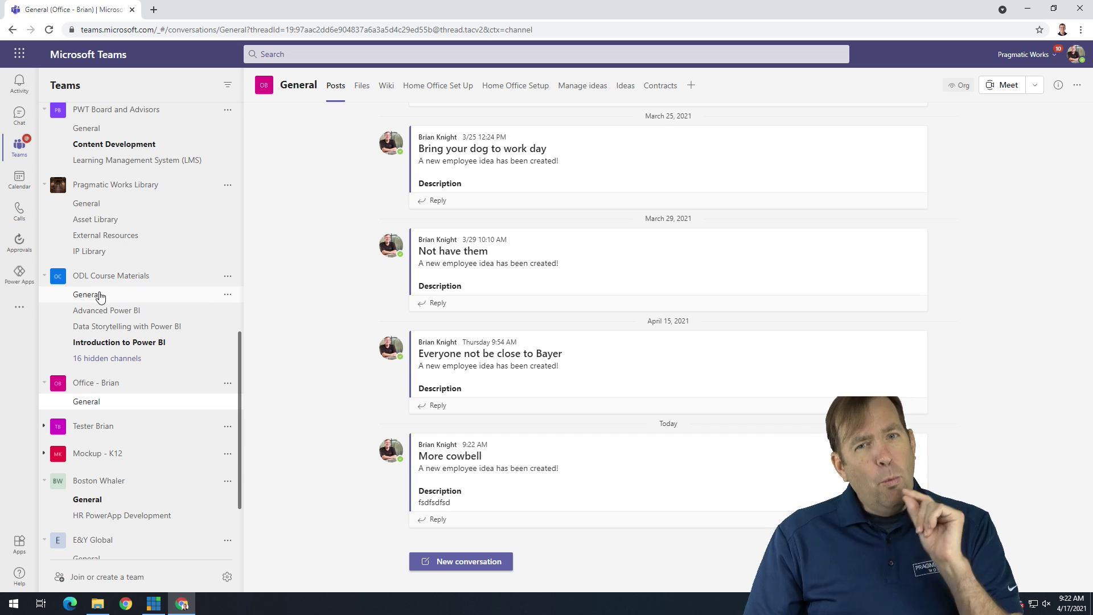
left_click(26, 279)
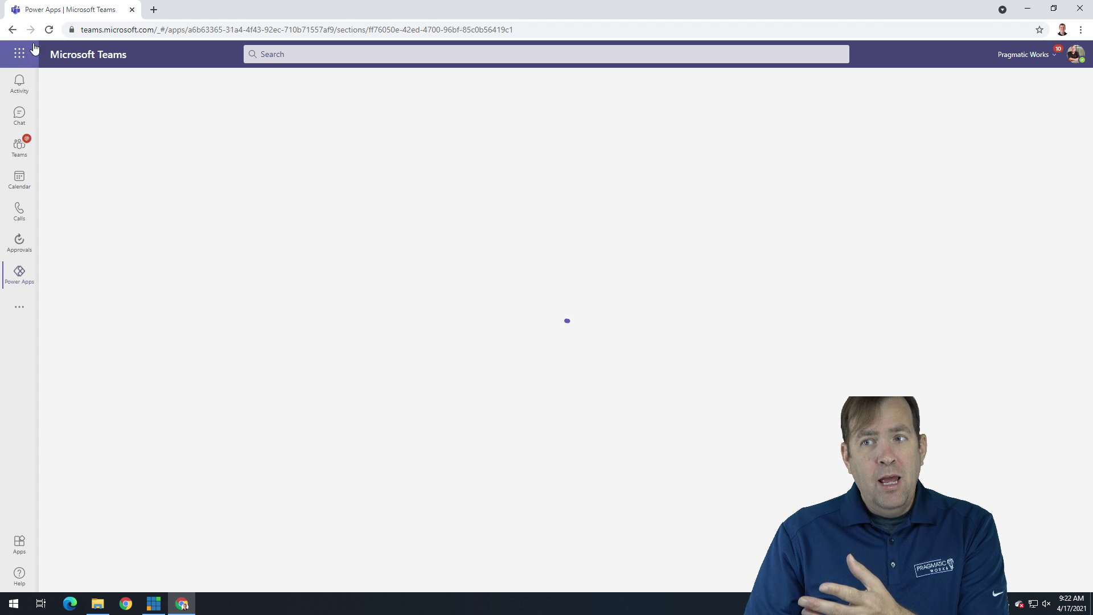
- Reload Power Apps, scroll to Recent apps, and open the Build hub via See more
left_click(49, 33)
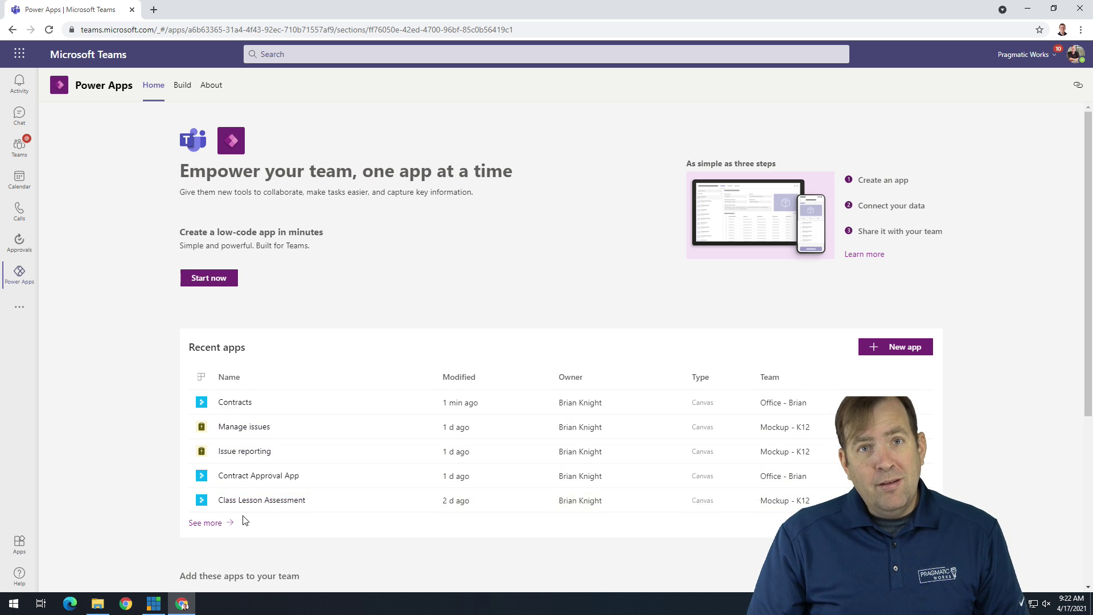
scroll(244, 520, "down", 4)
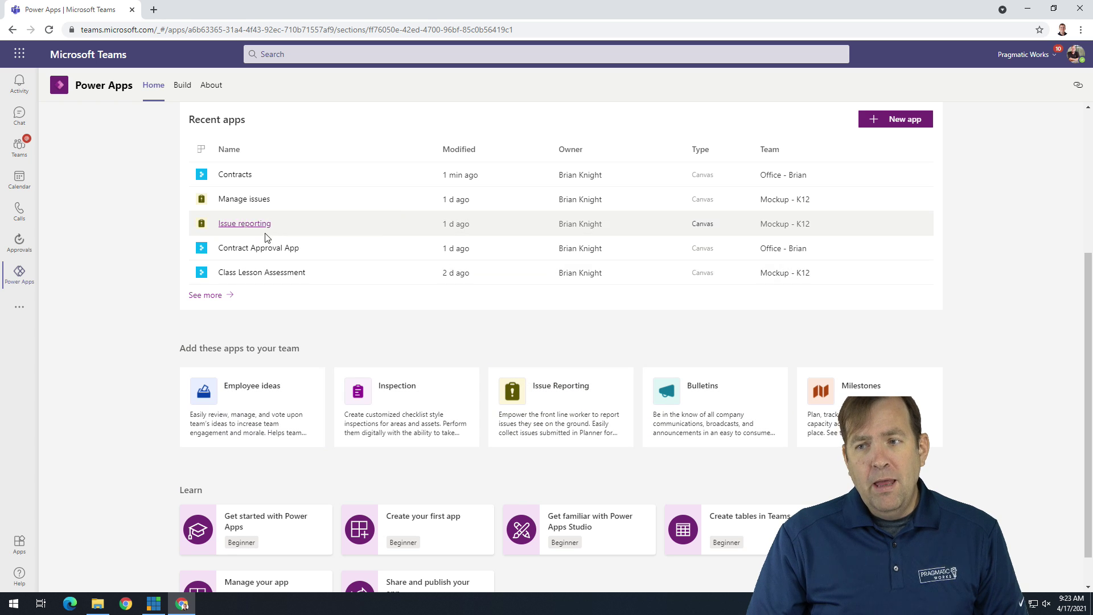
left_click(197, 295)
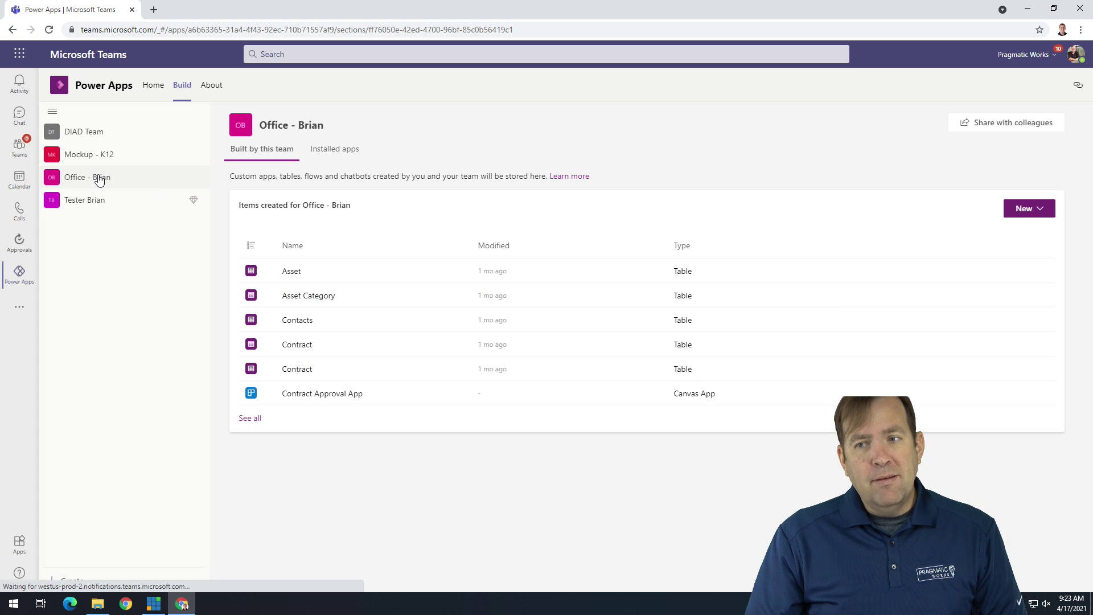
- List all Office - Brian items, search 'cont', and select the cr863_contract_1 Contract table
left_click(253, 418)
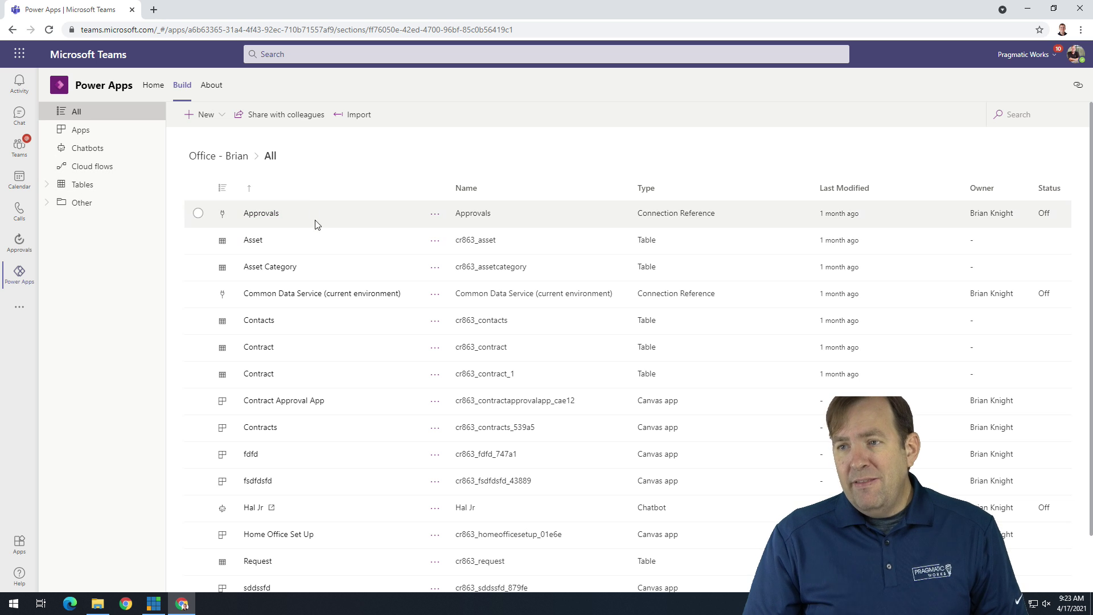
left_click(1035, 114)
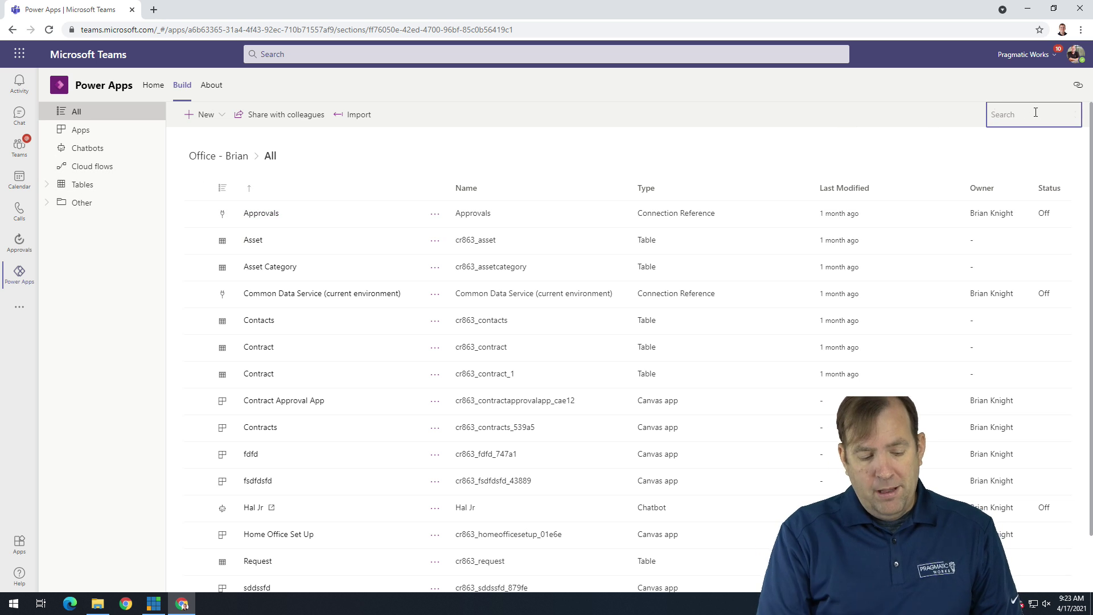
type("contract")
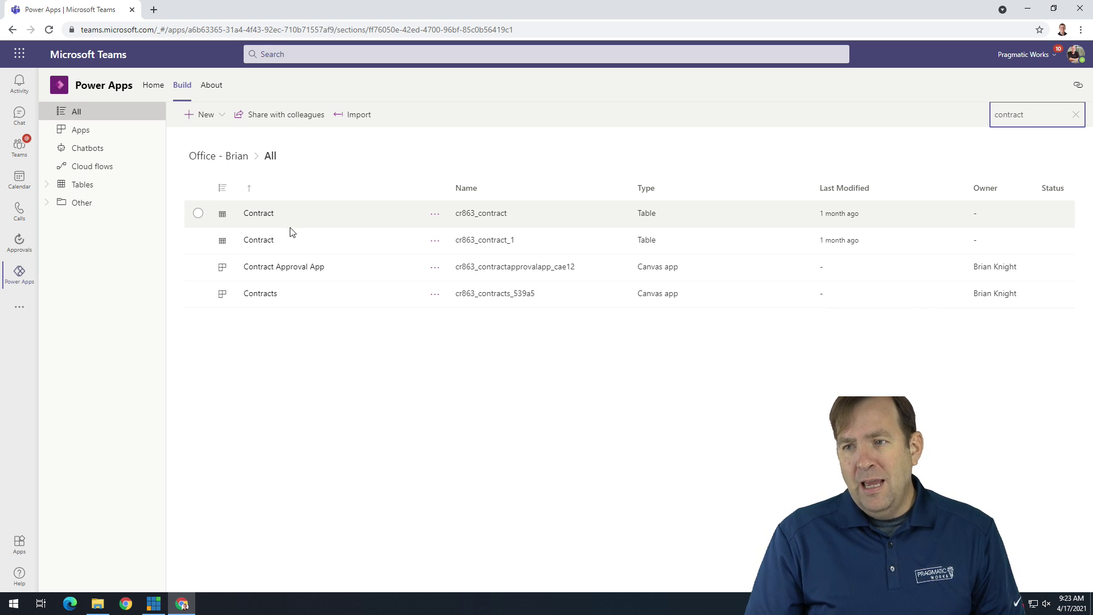
left_click(304, 240)
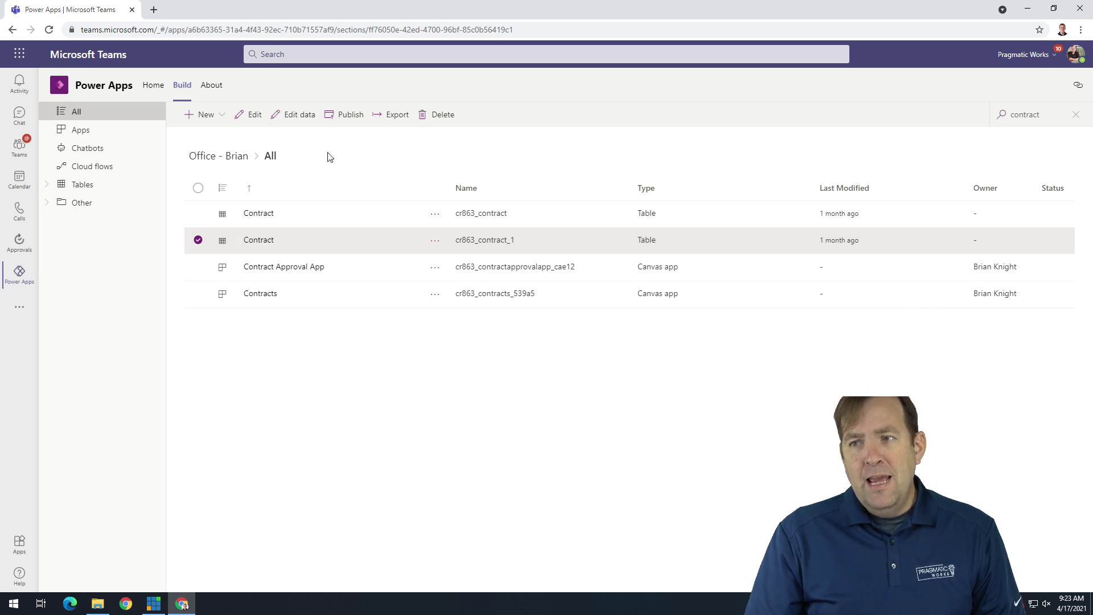
- Review the Contract table's three data rows, then start and cancel adding a new column
left_click(307, 116)
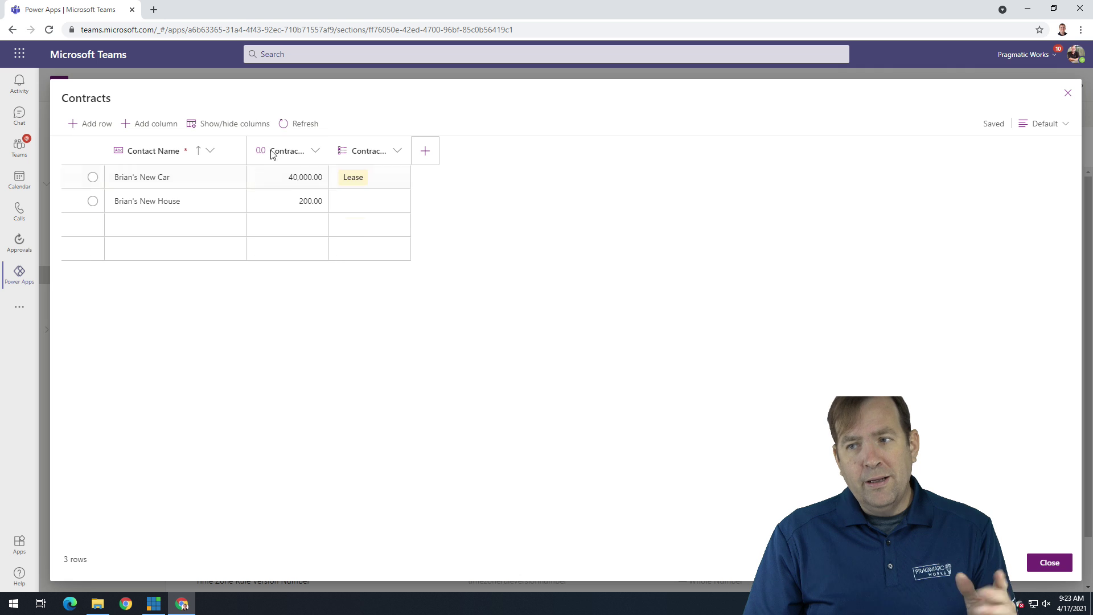
left_click(1069, 93)
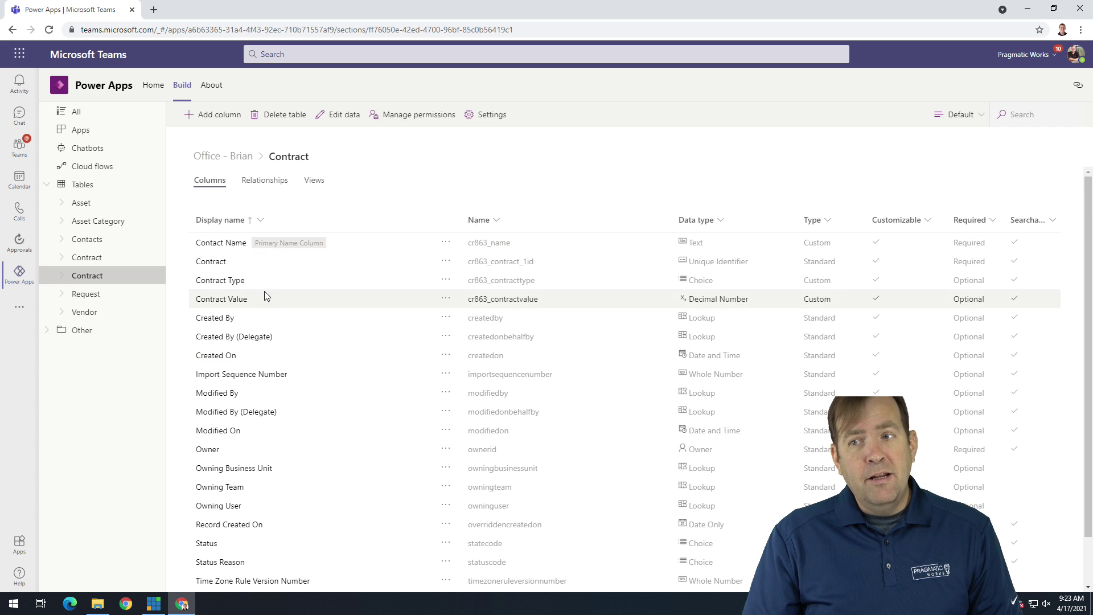
left_click(217, 117)
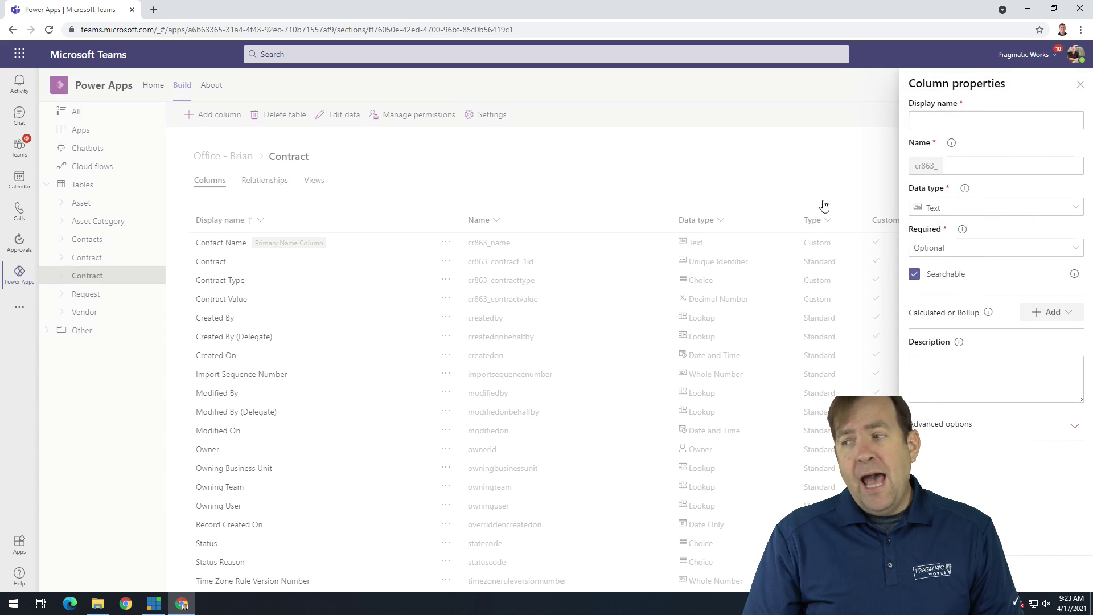
left_click(940, 208)
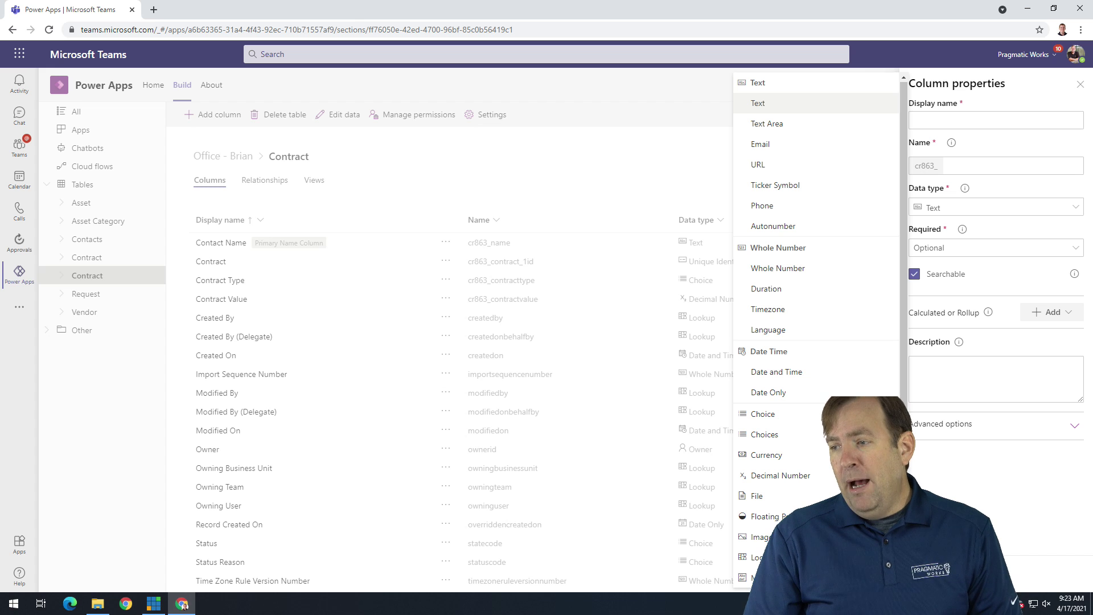
key("Escape")
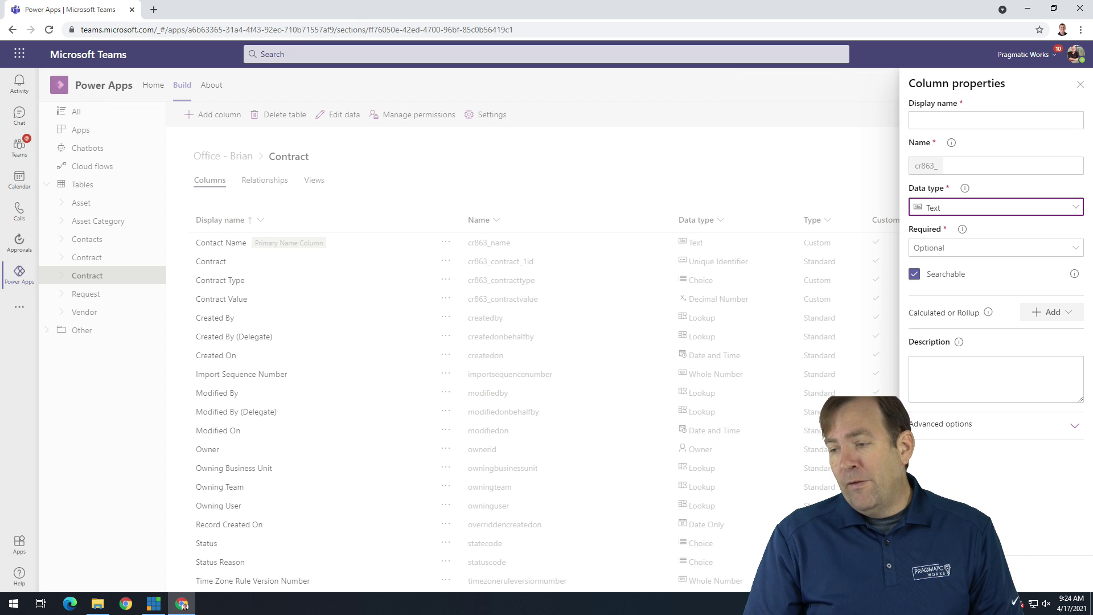
key("Escape")
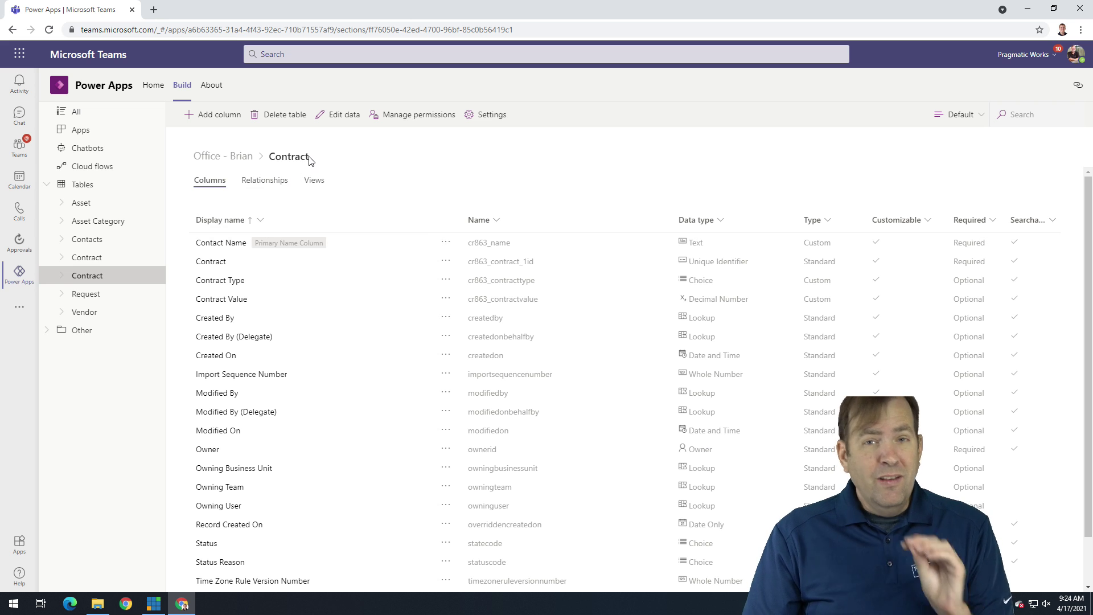
left_click(401, 118)
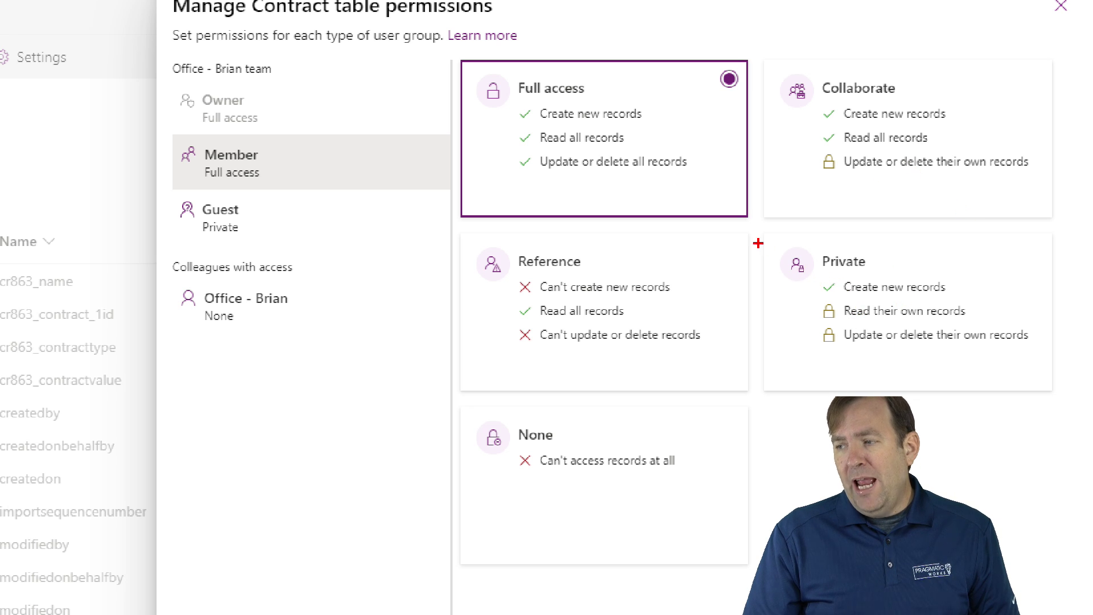
mouse_move(789, 240)
left_mouse_down()
mouse_move(1020, 388)
mouse_move(1054, 395)
mouse_move(1042, 392)
left_mouse_up()
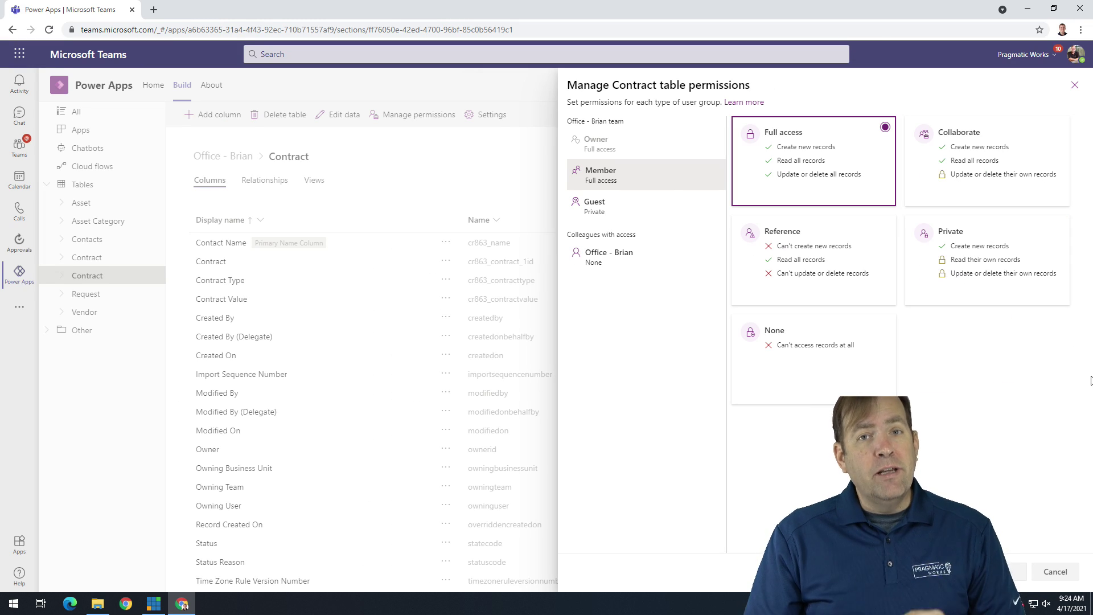
left_click(1055, 572)
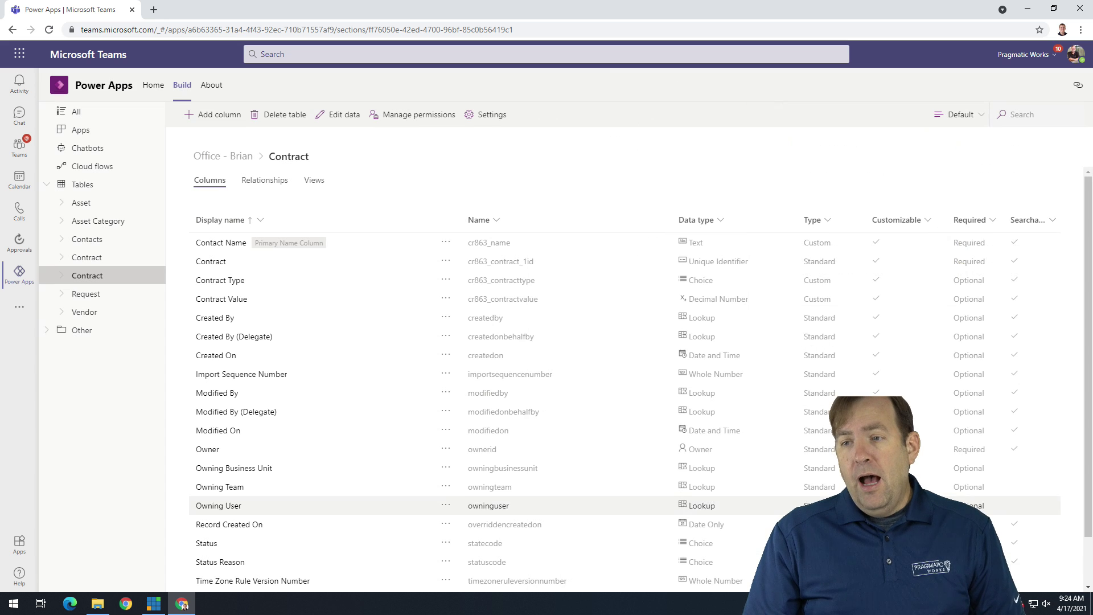
left_click(481, 115)
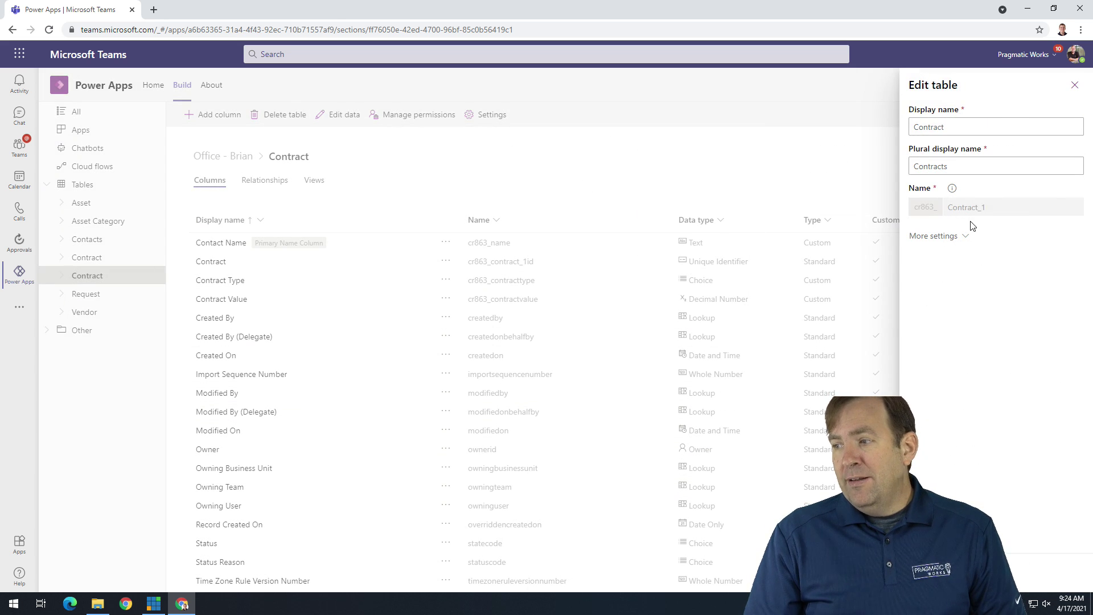
left_click(961, 235)
left_click(959, 301)
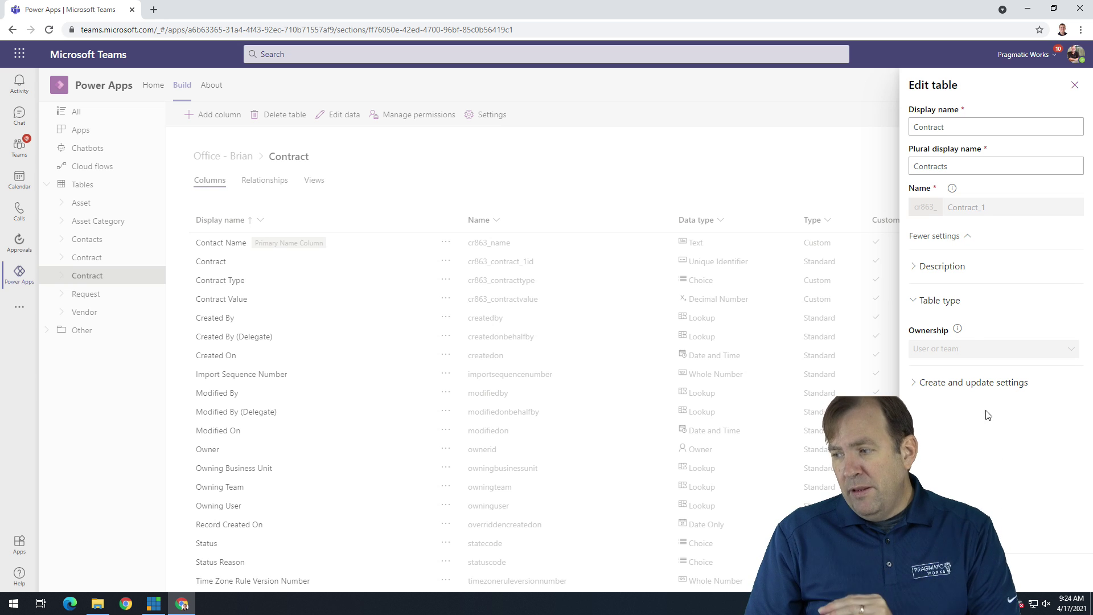
left_click(981, 395)
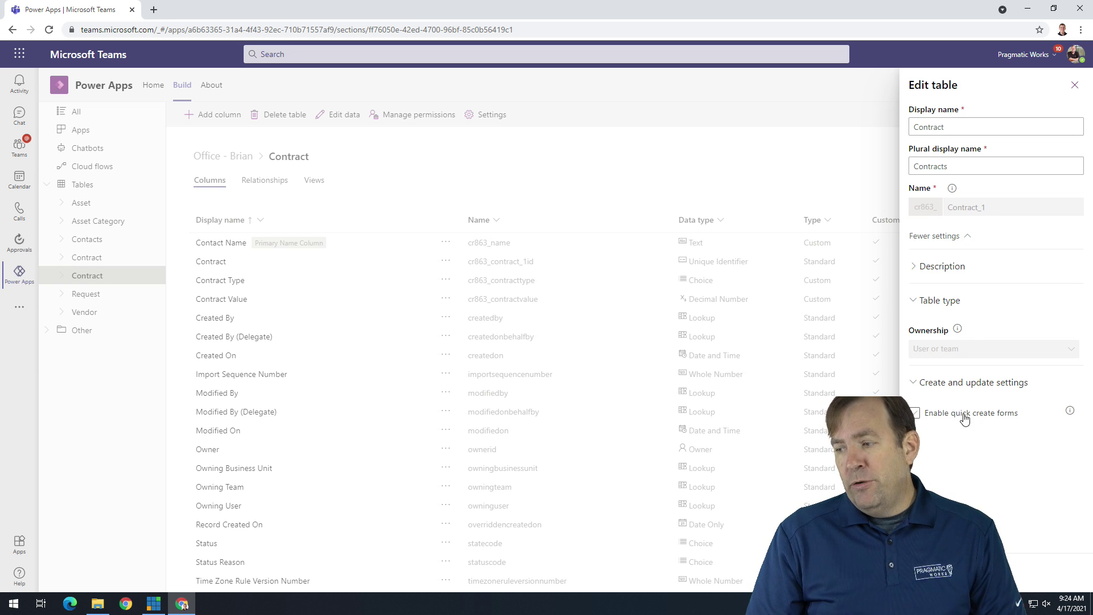
key("Escape")
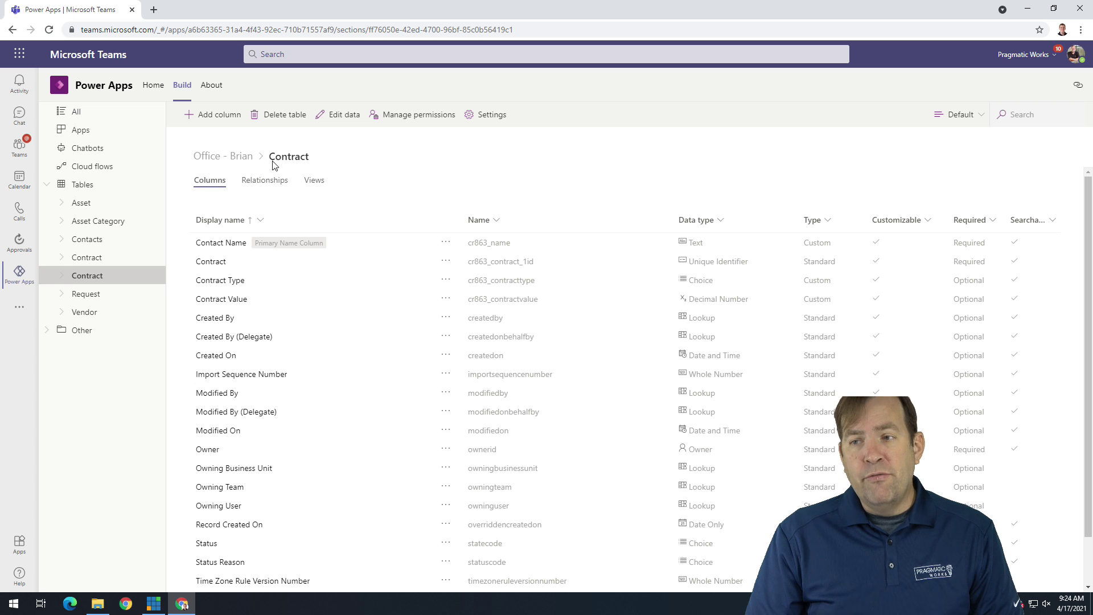
- Check the Contract table's empty Views tab, then return to the All items list
left_click(311, 180)
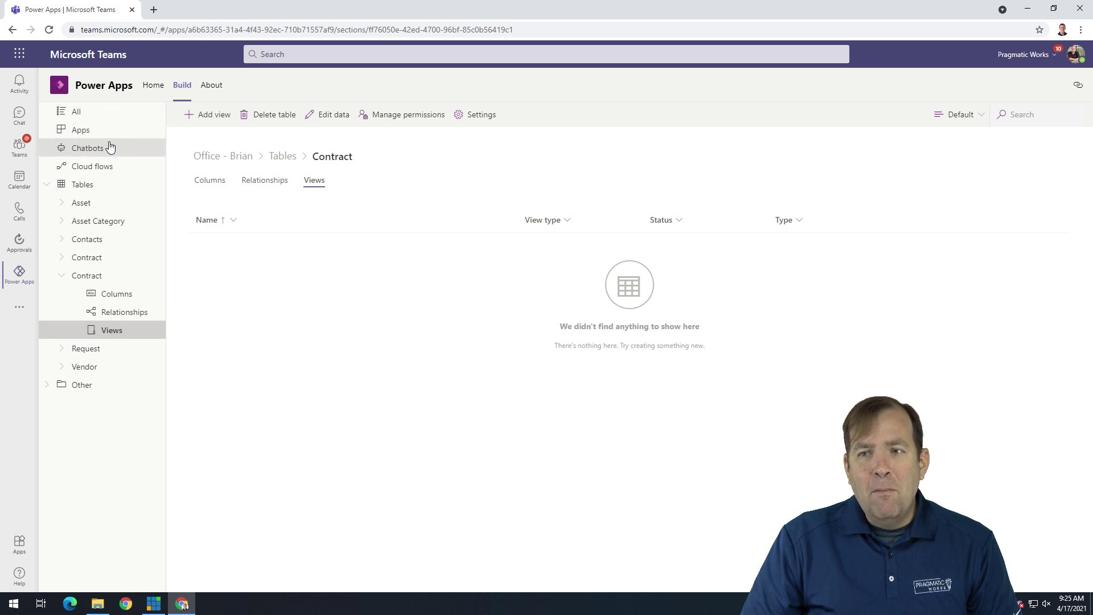
left_click(100, 112)
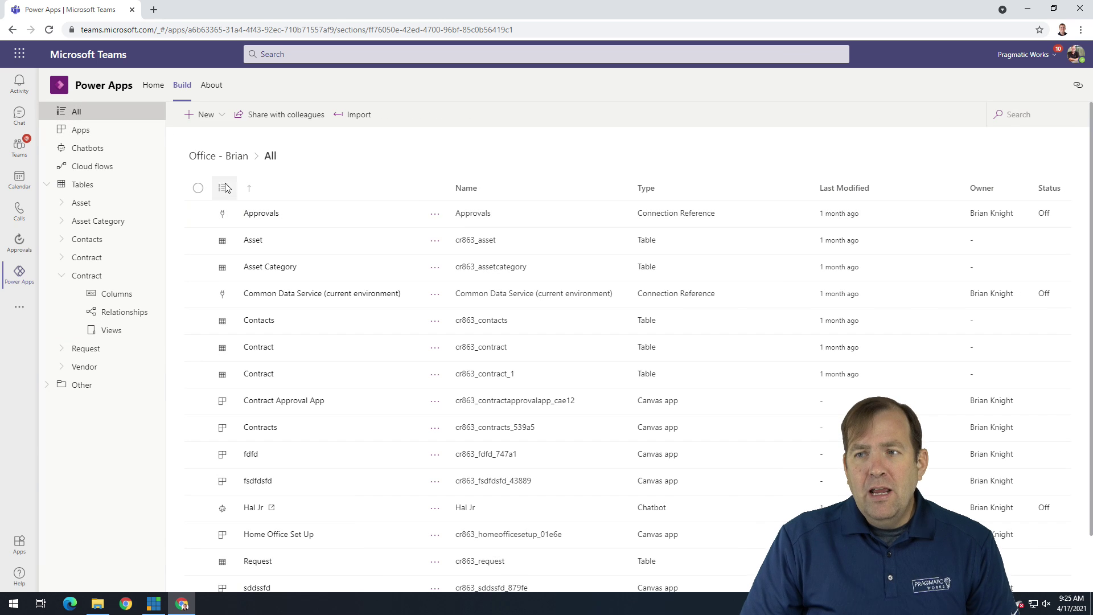
- Tick the Asset table row in the All items list
left_click(197, 239)
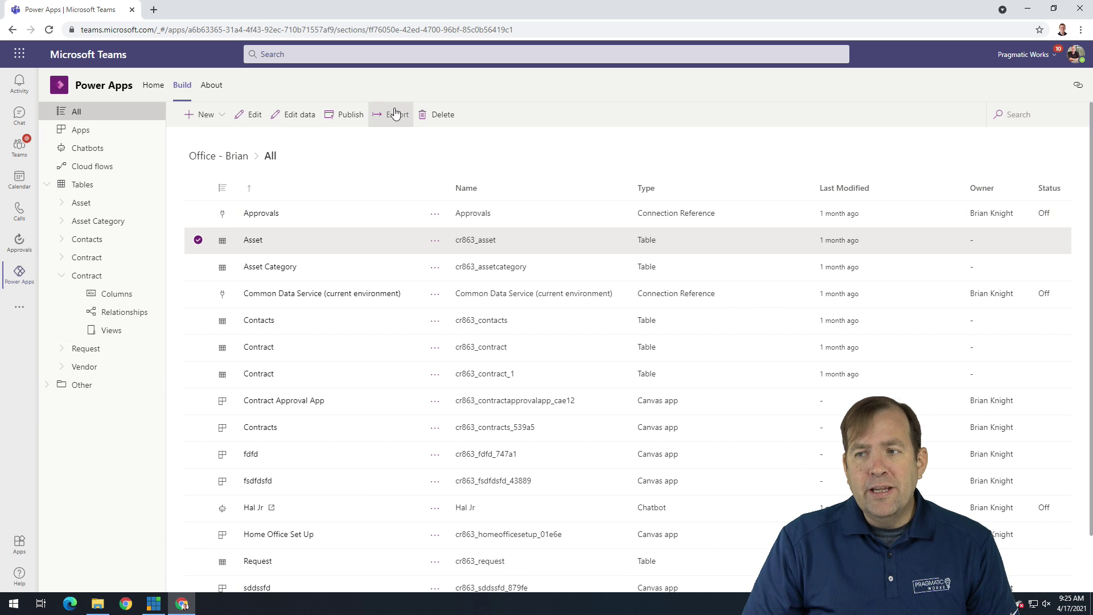